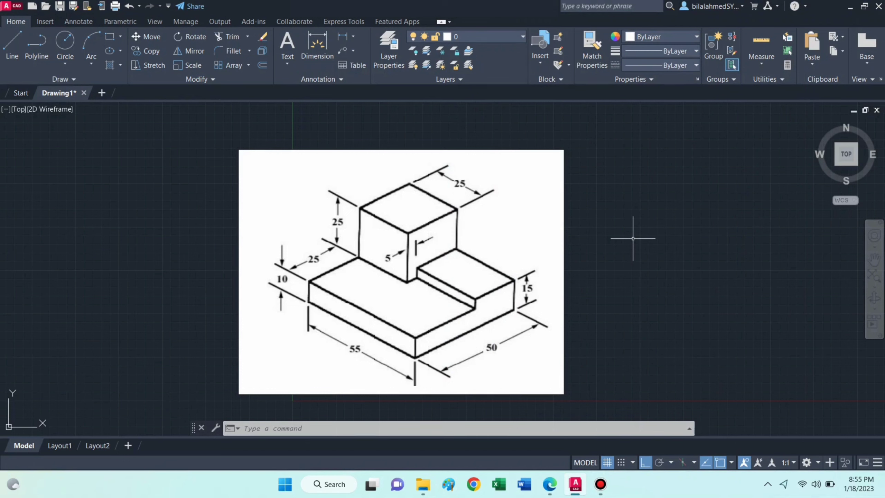
- Erase the reference image and set the UCS icon to the Noorigin option
type("E")
key("Return")
type("UCs")
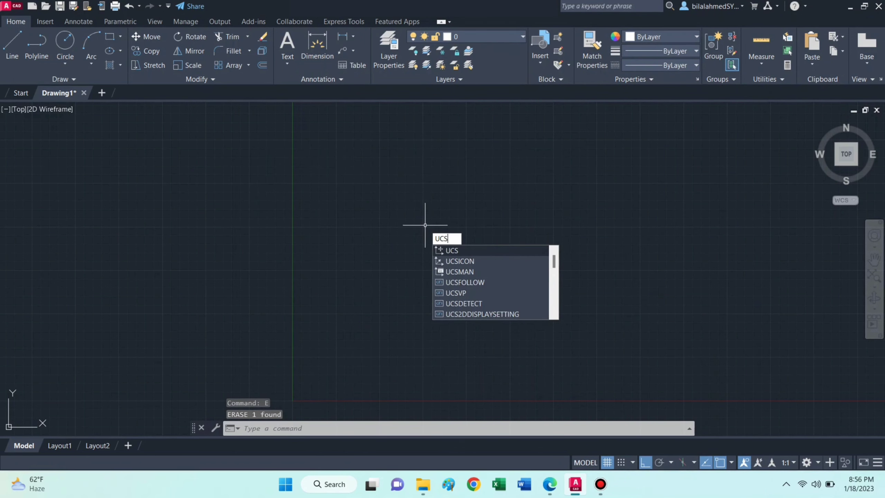
key("Down")
key("Return")
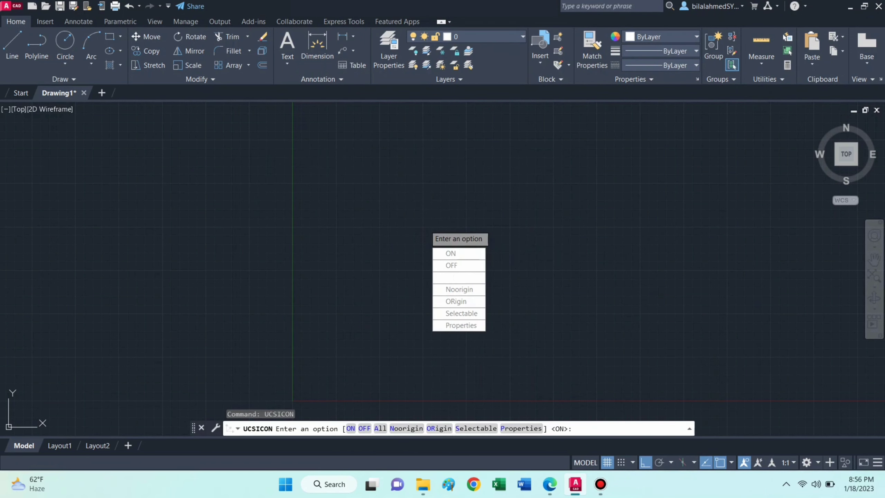
type("N")
key("Return")
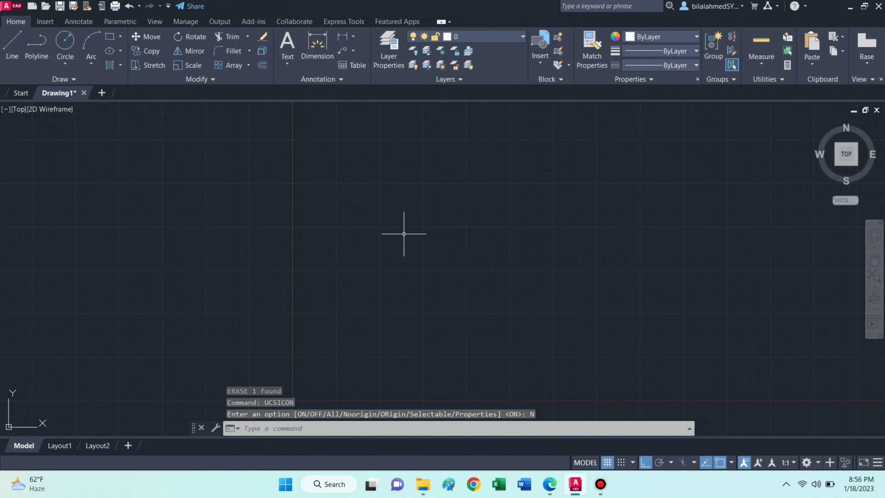
- Turn on isometric drafting in the left isoplane, with Ortho mode on
key("F8")
key("F8")
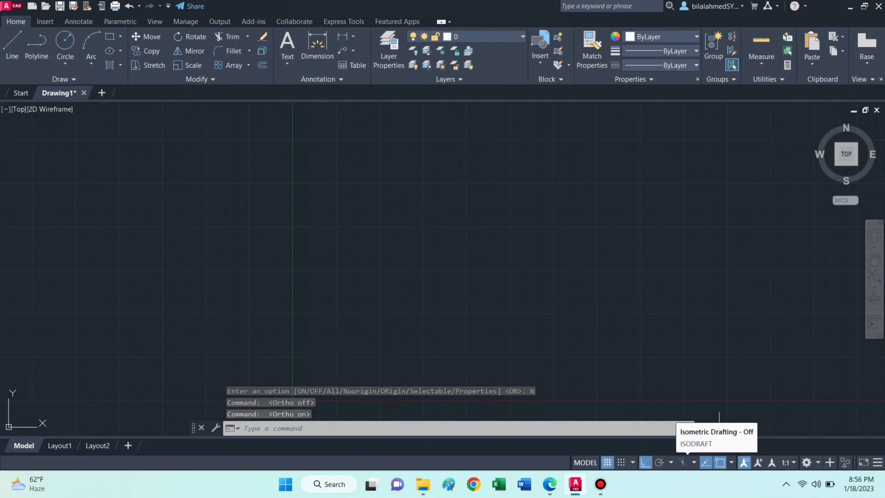
left_click(682, 463)
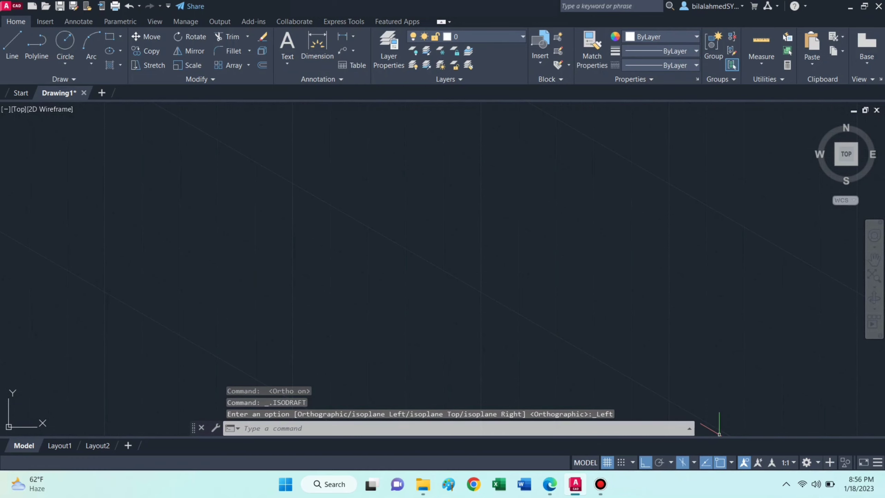
left_click(694, 463)
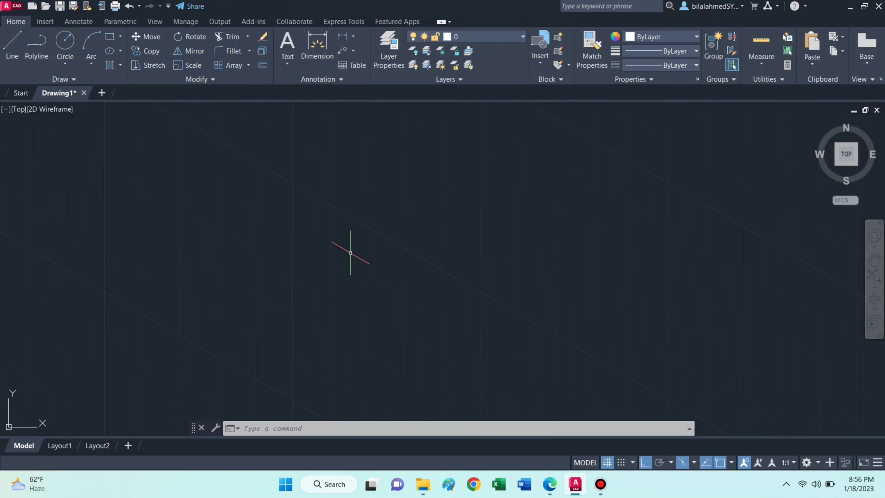
- Draw a 10-unit line straight down and a 55-unit line down to the right along the 330° axis, starting the base's left face
left_click(12, 45)
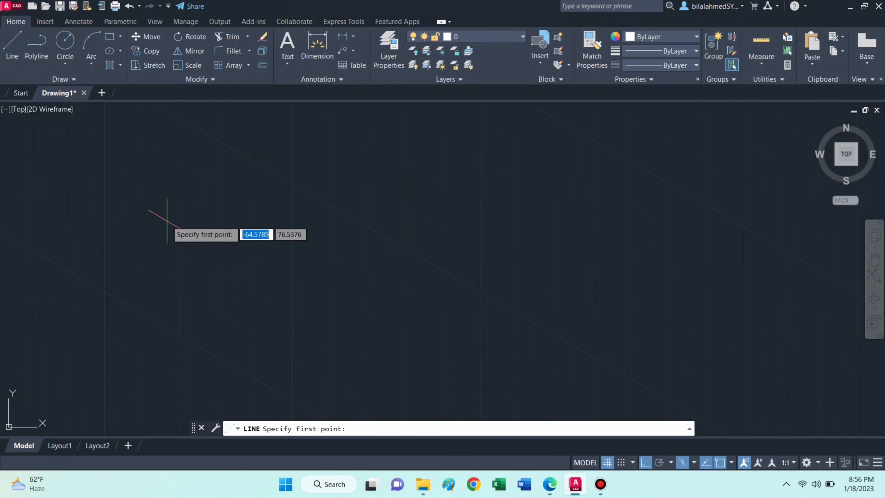
left_click(258, 205)
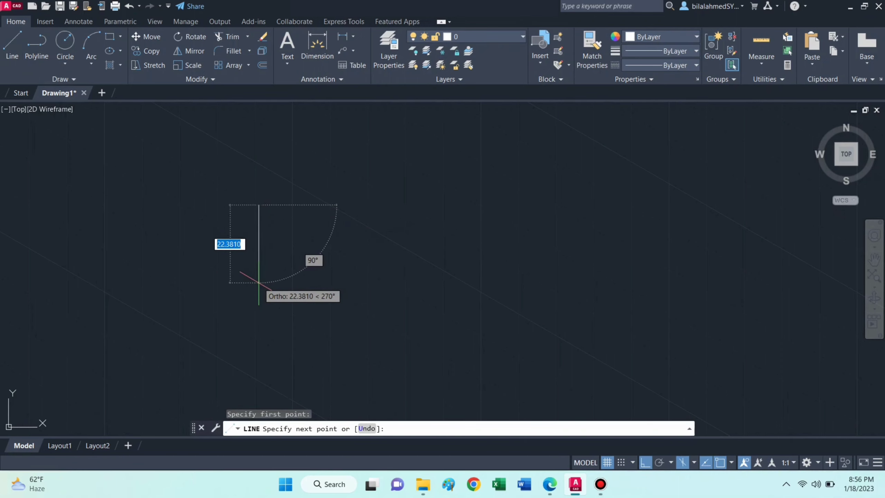
scroll(258, 283, "down", 3)
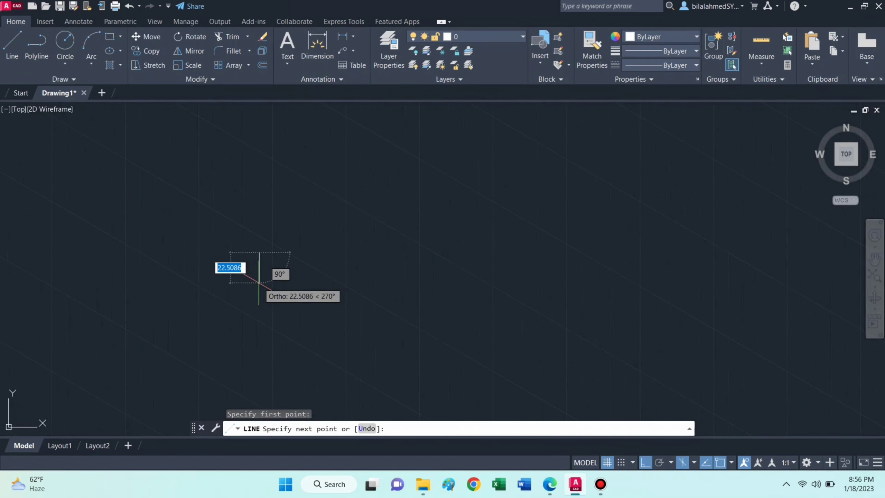
type("10")
key("Return")
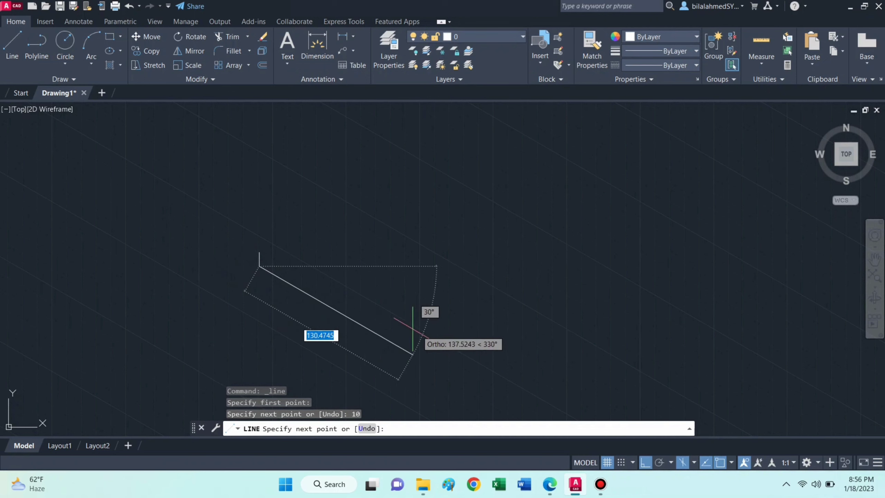
type("55")
key("Return")
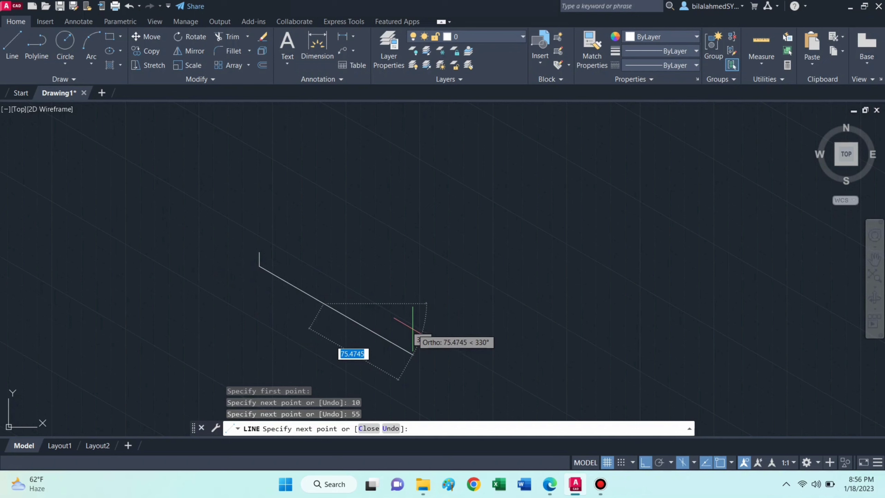
- Complete the left face with a 10-unit line straight up and a line back to the starting corner
mouse_move(409, 340)
middle_mouse_down()
mouse_move(339, 294)
mouse_move(341, 305)
mouse_move(571, 364)
mouse_move(510, 363)
middle_mouse_up()
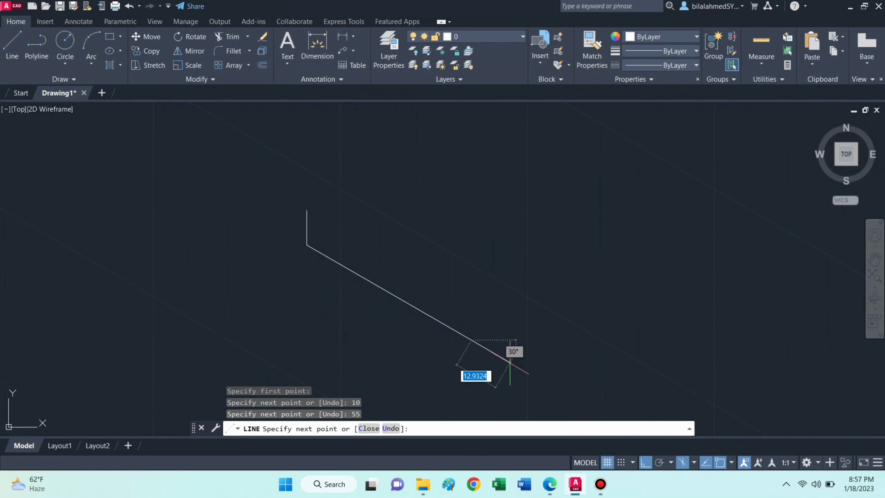
type("10")
key("Return")
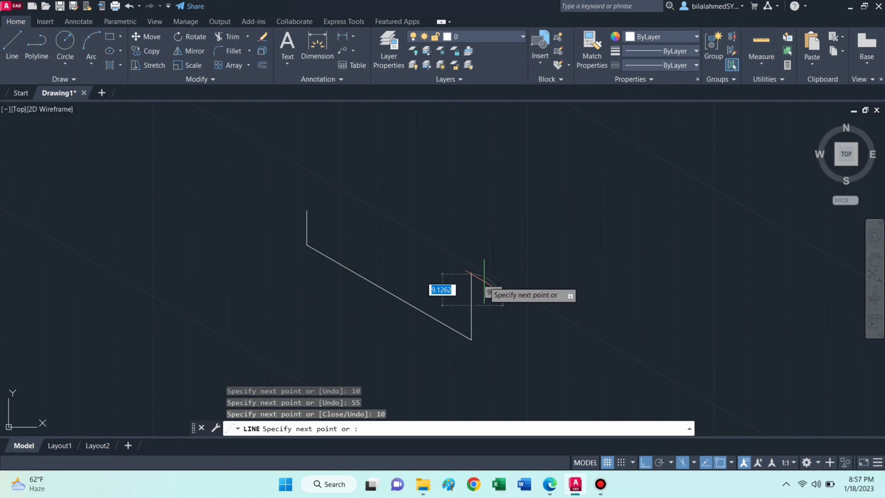
middle_click_drag(484, 280, 441, 257)
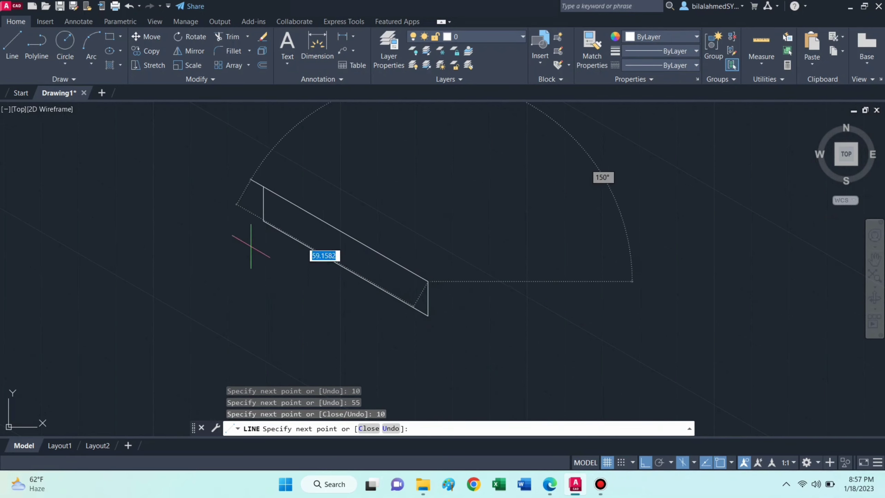
left_click(263, 187)
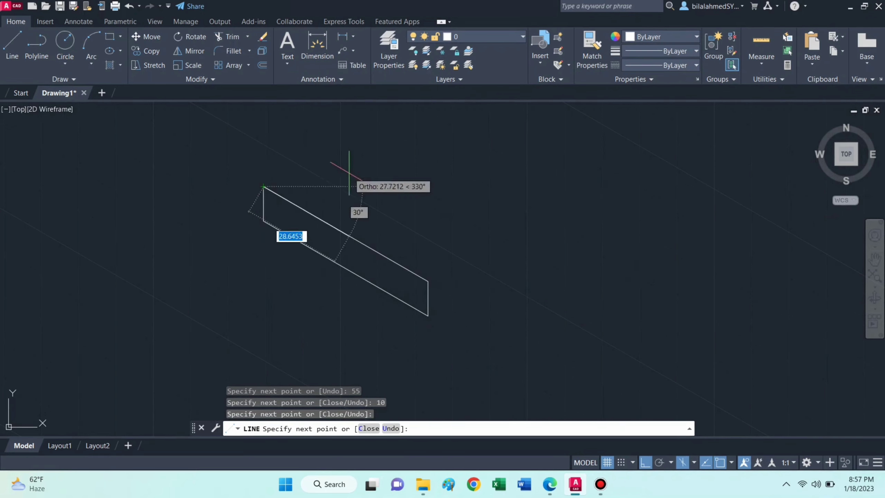
key("Escape")
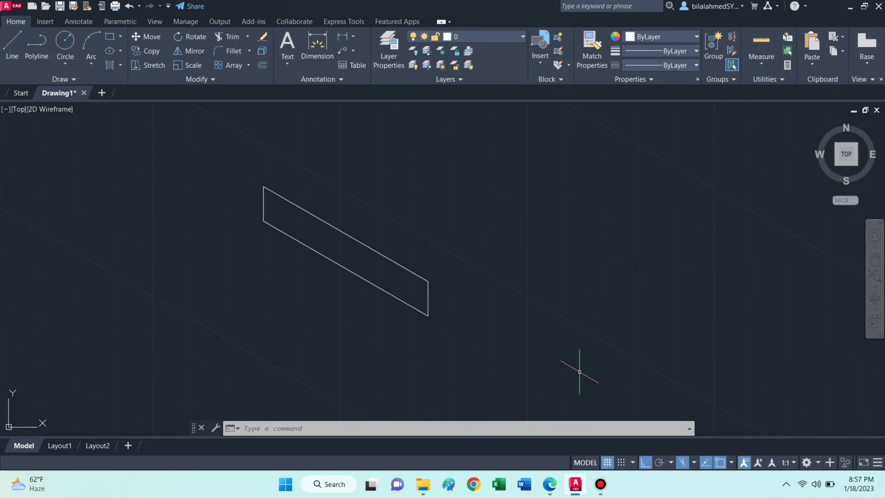
- Switch to the right isoplane and draw a 50-unit line at 30° from the left face's lower front corner
left_click(694, 463)
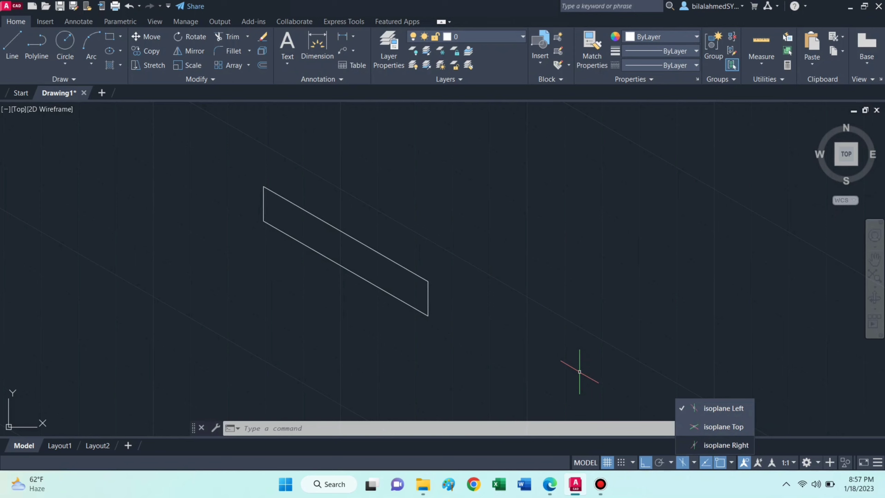
left_click(726, 445)
type("l")
key("Return")
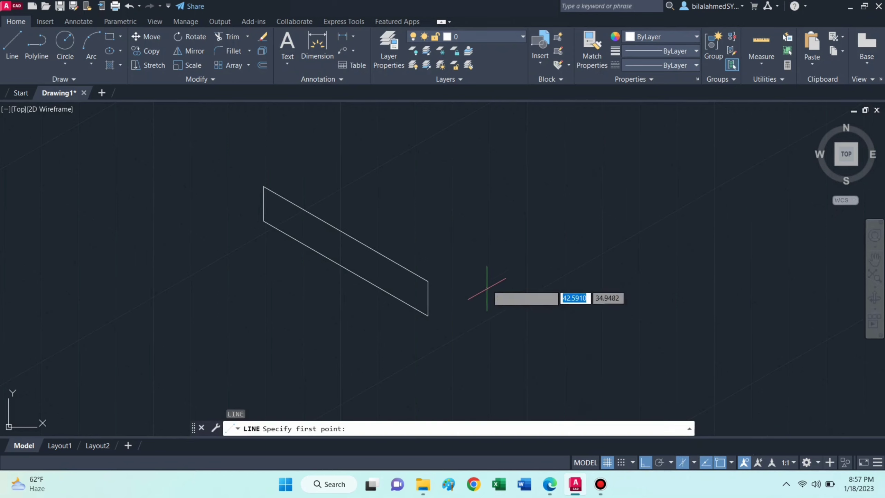
left_click(428, 316)
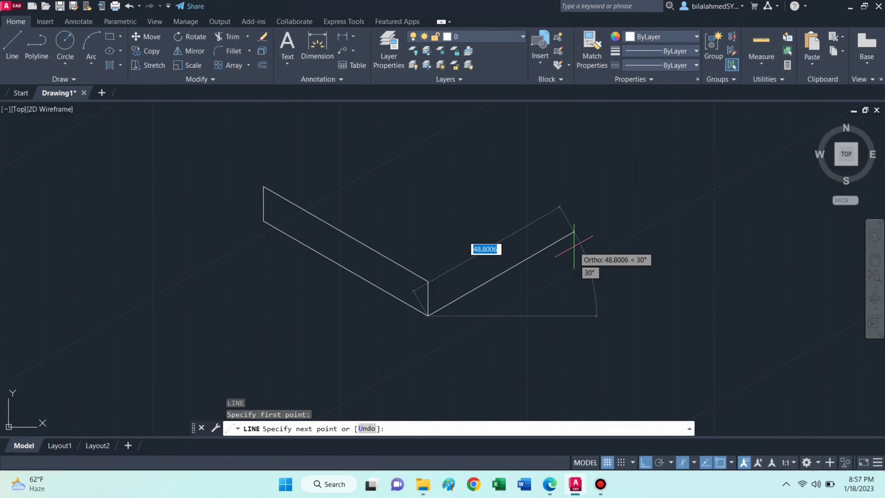
type("50")
key("Return")
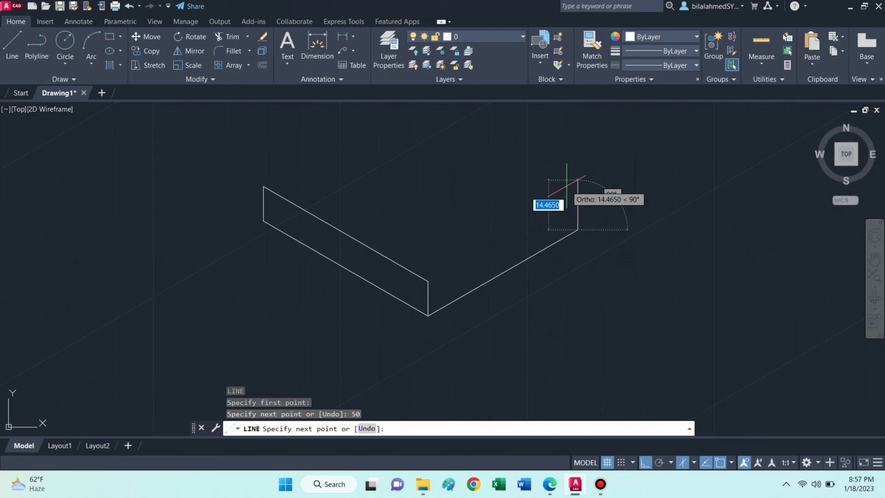
- Continue the right face 15 units up, 20 units back at 210° and 5 units down, closing at the front edge's upper corner
type("15")
key("Return")
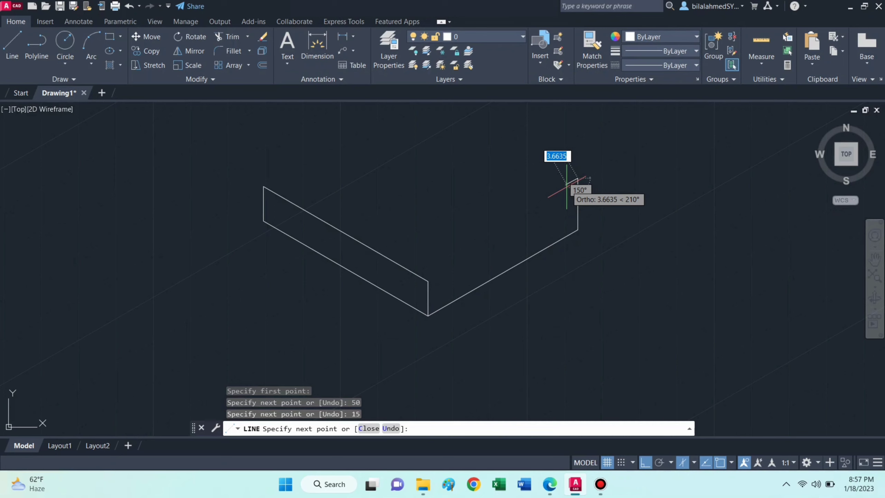
type("20")
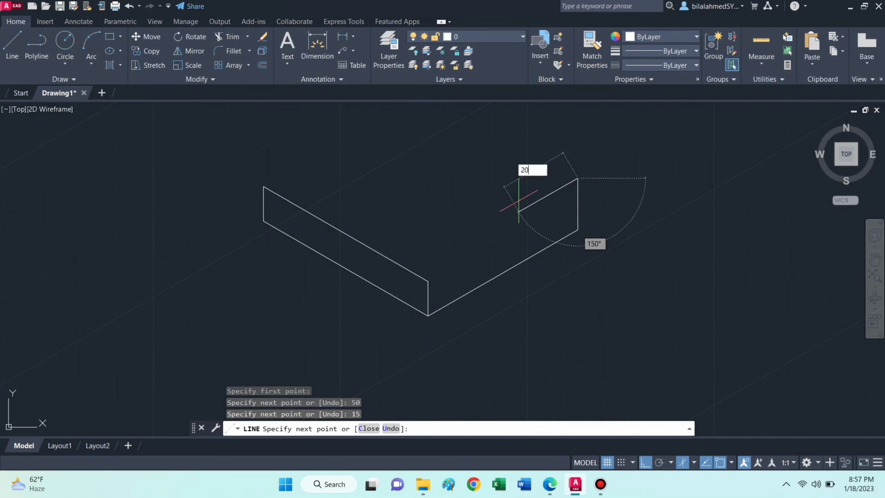
key("Return")
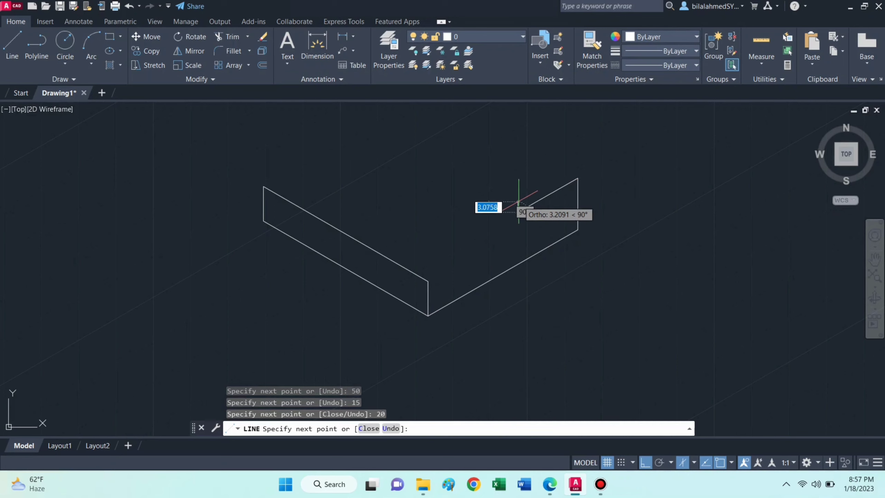
type("5")
key("Return")
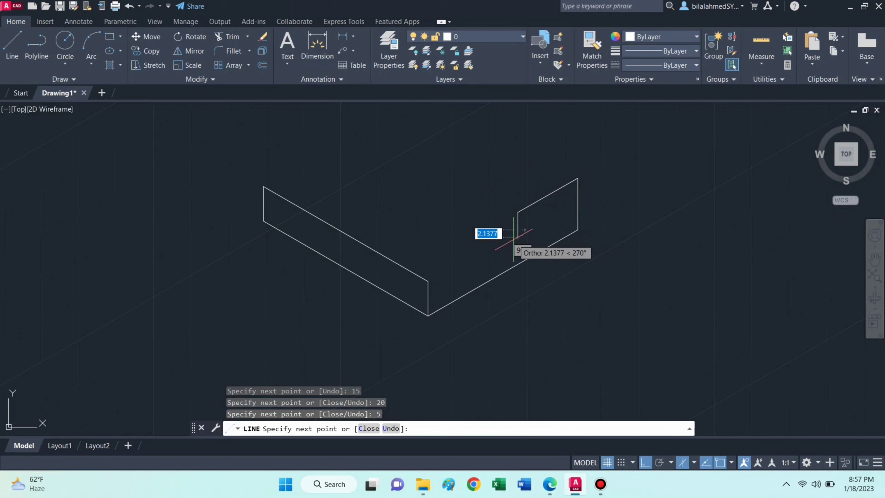
left_click(429, 281)
key("Escape")
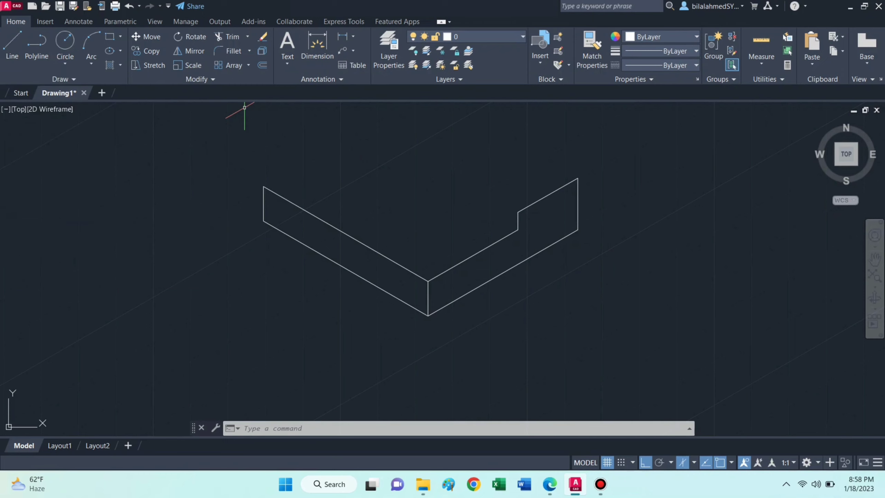
- From the left face's upper far corner, draw a 25-unit line at 30° followed by a 25-unit line straight up
left_click(13, 45)
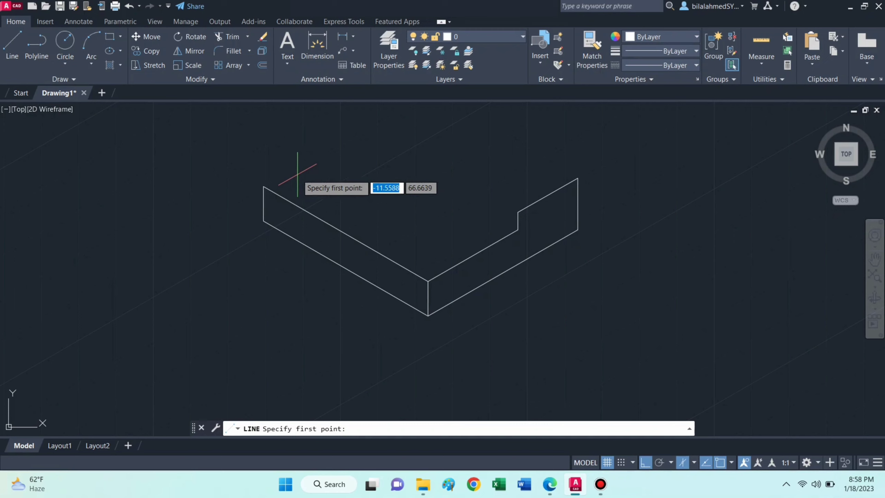
left_click(264, 186)
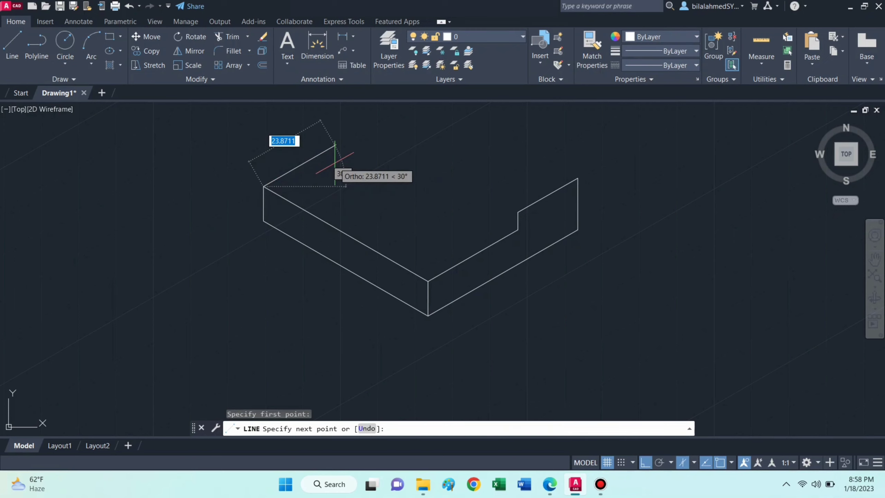
type("25")
key("Return")
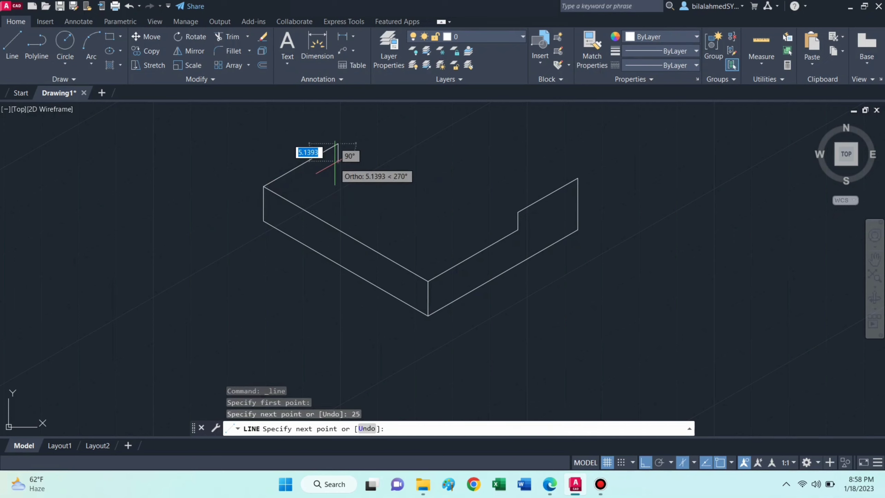
scroll(336, 150, "down", 3)
middle_click_drag(336, 154, 335, 214)
scroll(344, 181, "up", 2)
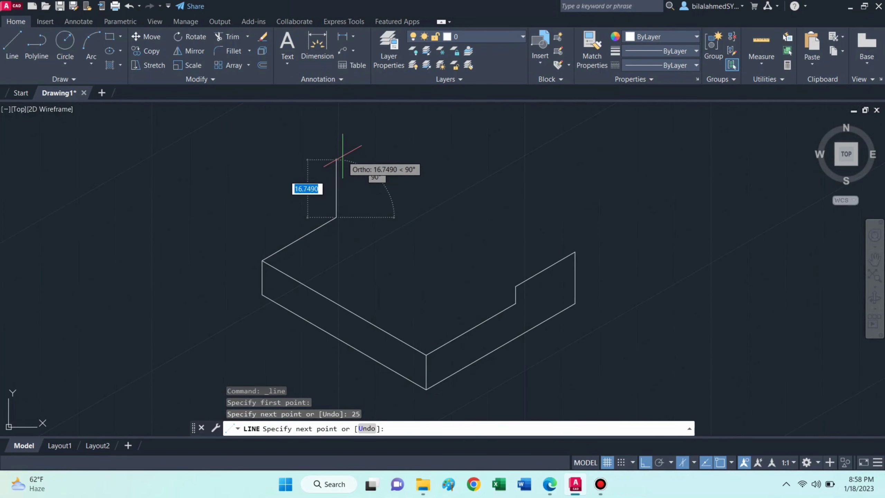
type("25")
key("Return")
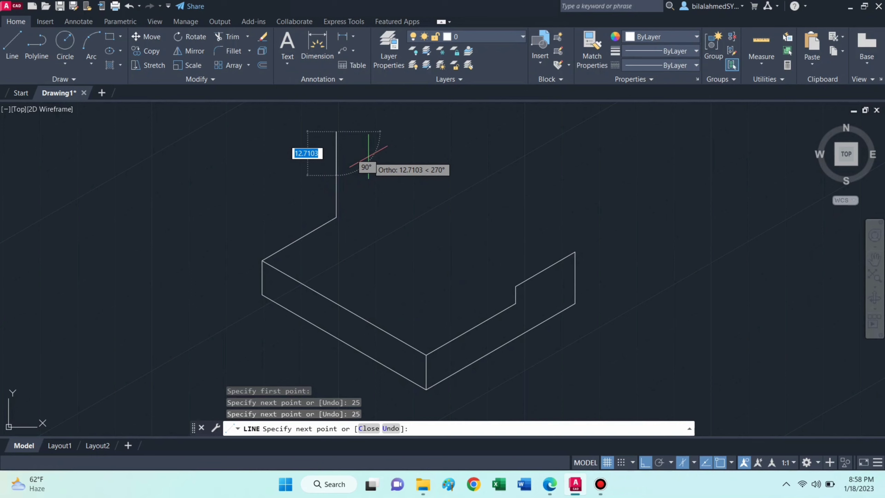
key("Escape")
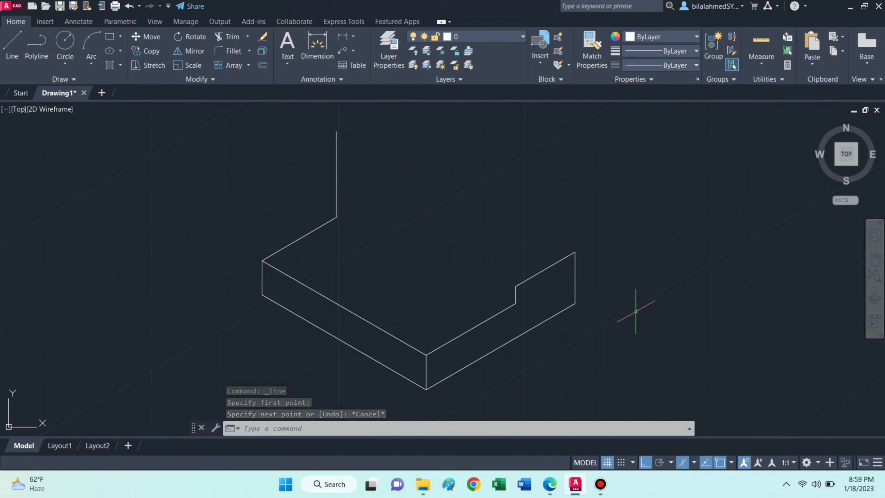
- Switch to the left isoplane and draw a 30-unit line at 150° from the right face's upper far corner
left_click(694, 462)
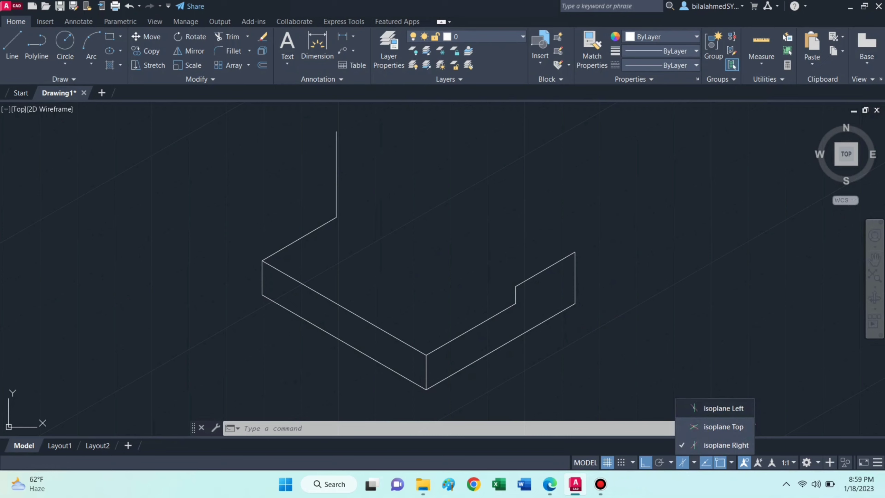
left_click(721, 408)
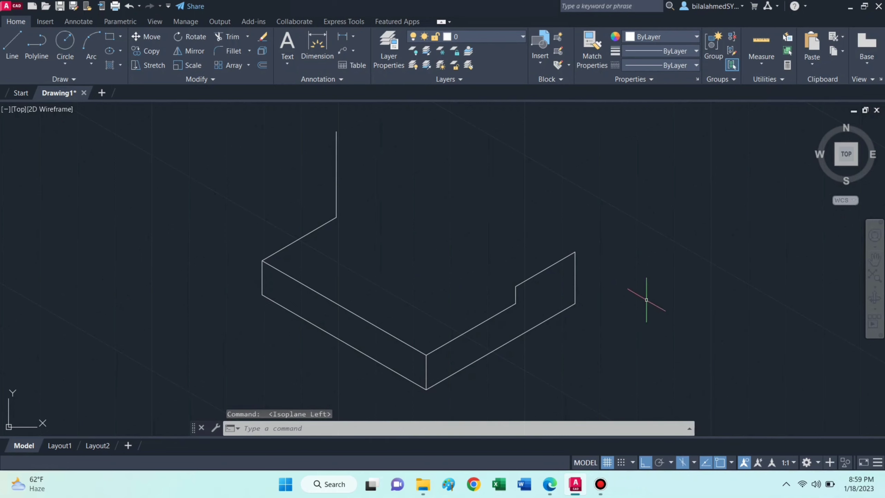
type("L")
key("Return")
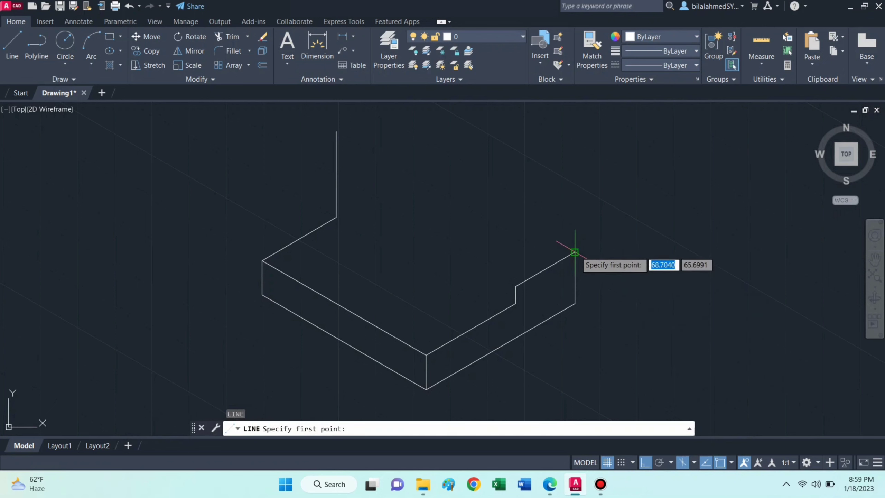
left_click(575, 251)
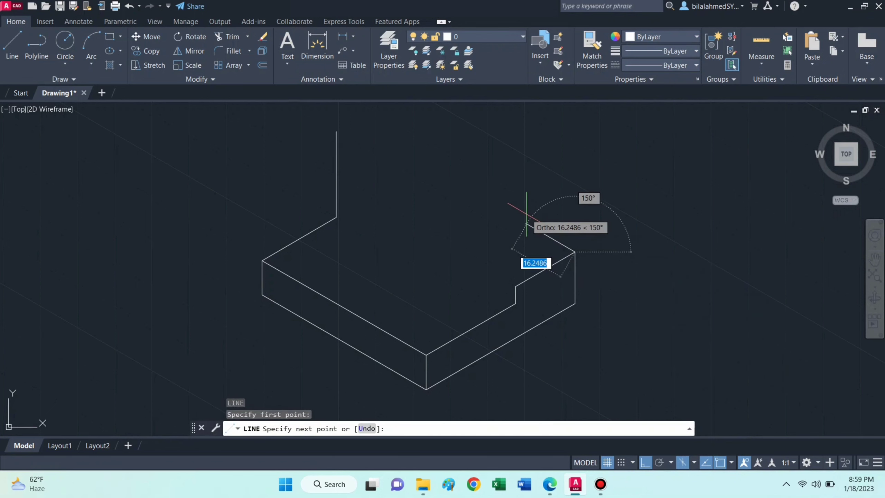
type("30")
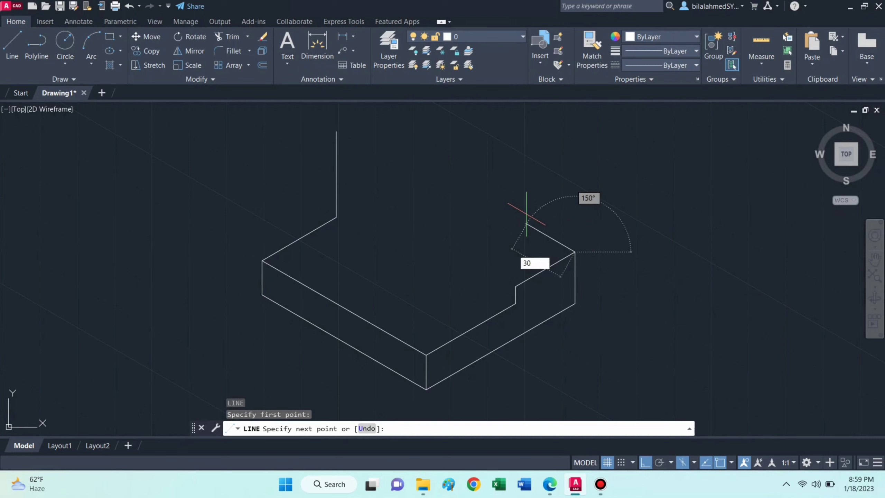
key("Return")
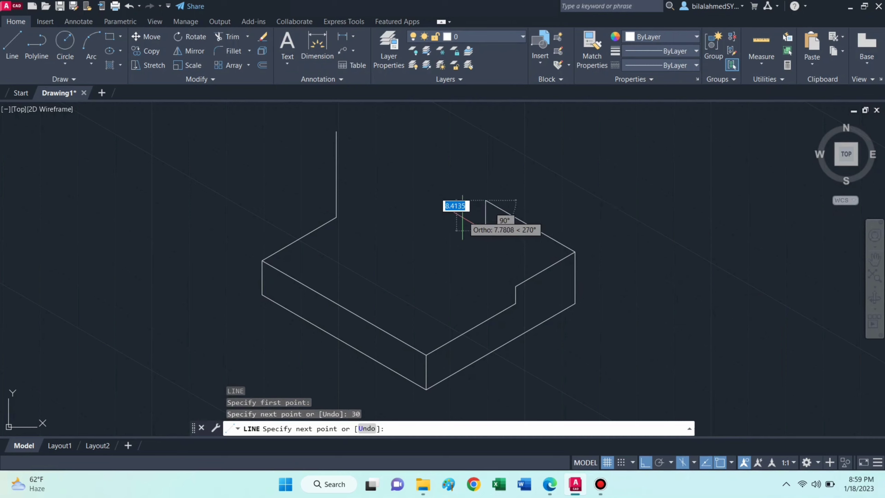
key("Escape")
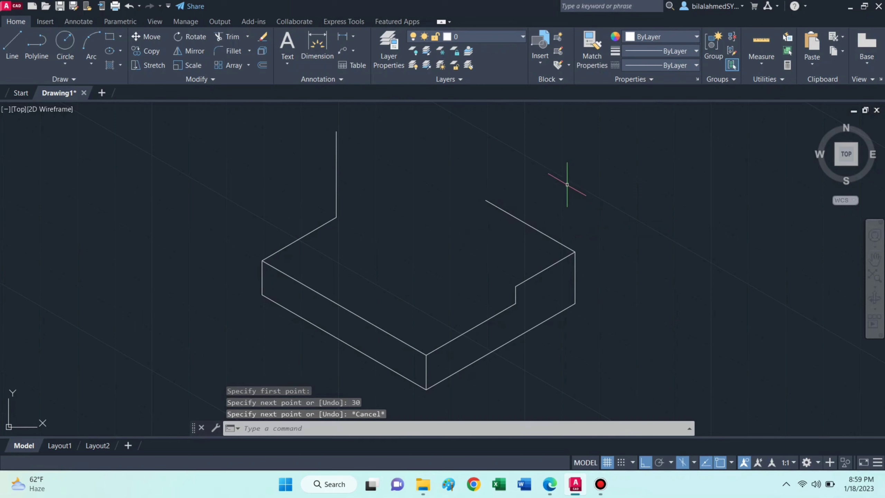
- Draw a 30-unit line at 150° from the upper corner of the small step on the right face
type("l")
key("Return")
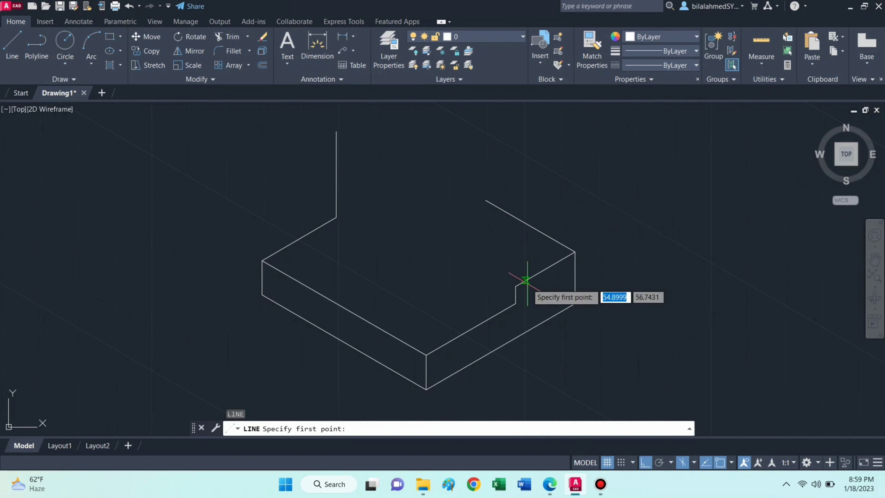
left_click(517, 286)
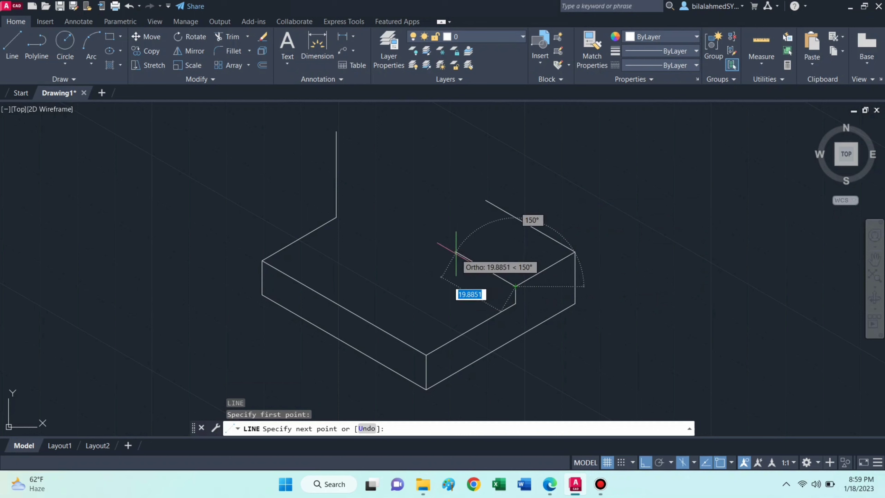
type("30")
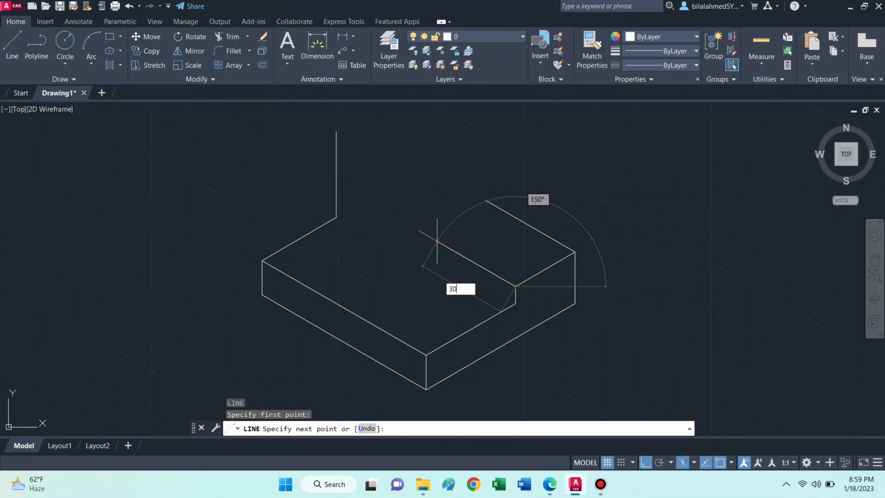
key("Return")
key("Return")
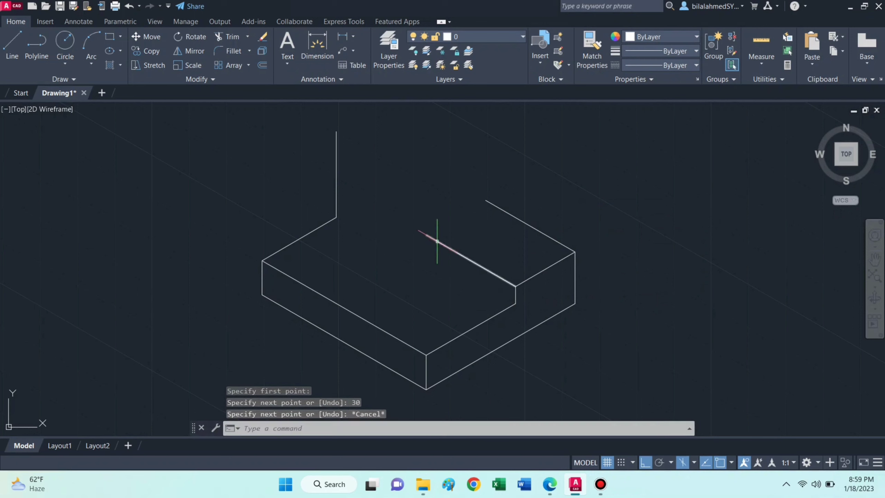
- Draw a parallel 30-unit line at 150° from the lower corner of the small step on the right face
left_click(12, 45)
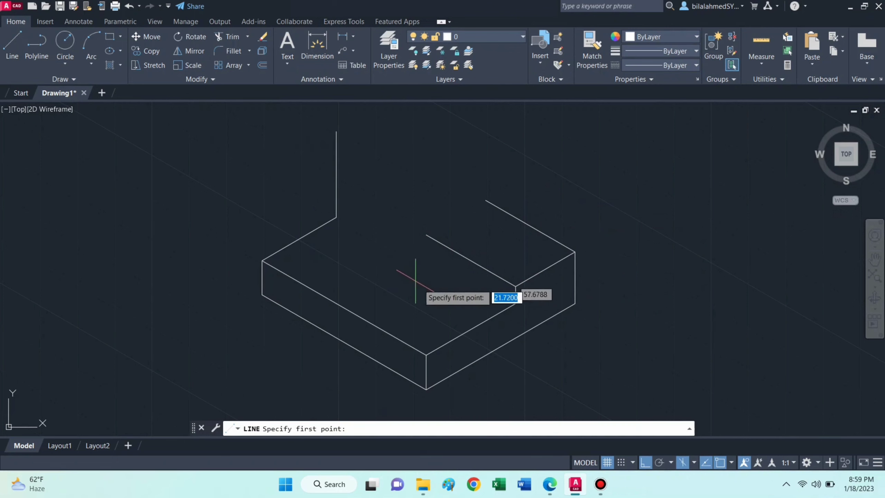
left_click(515, 303)
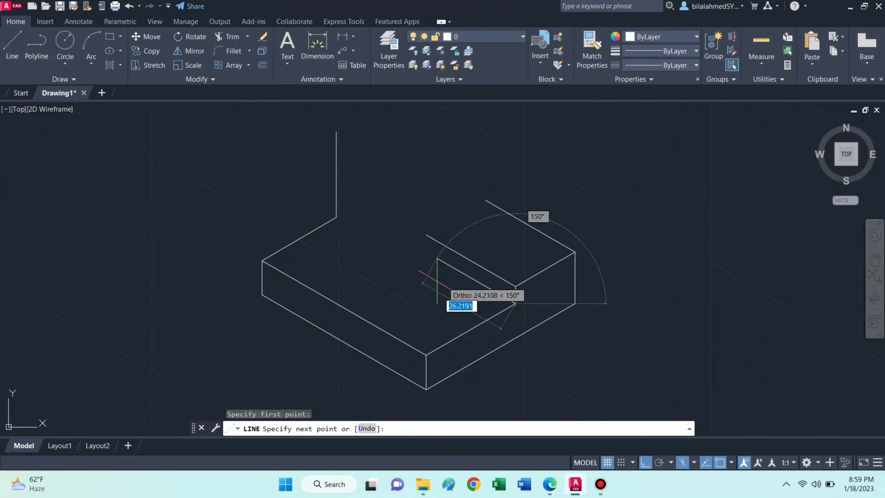
type("30")
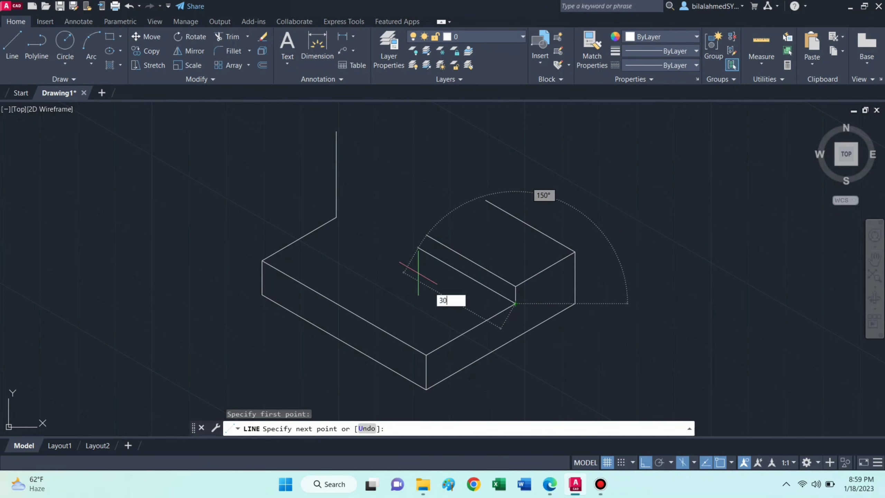
key("Return")
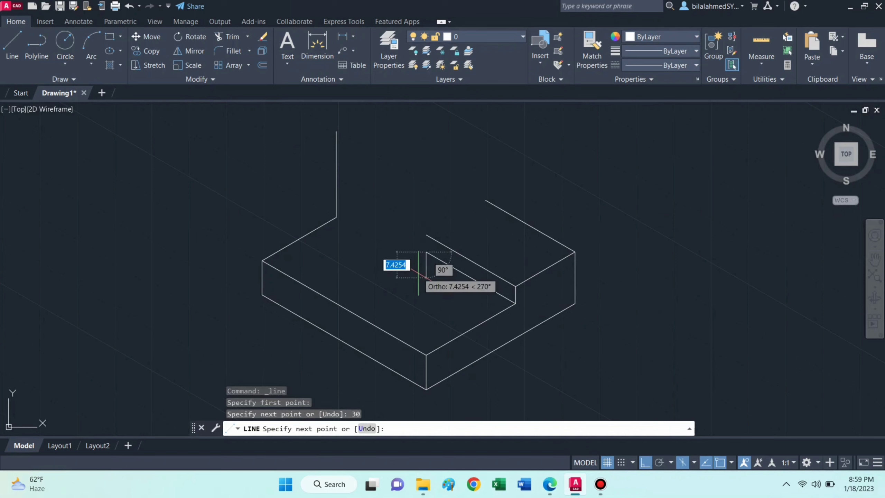
key("Escape")
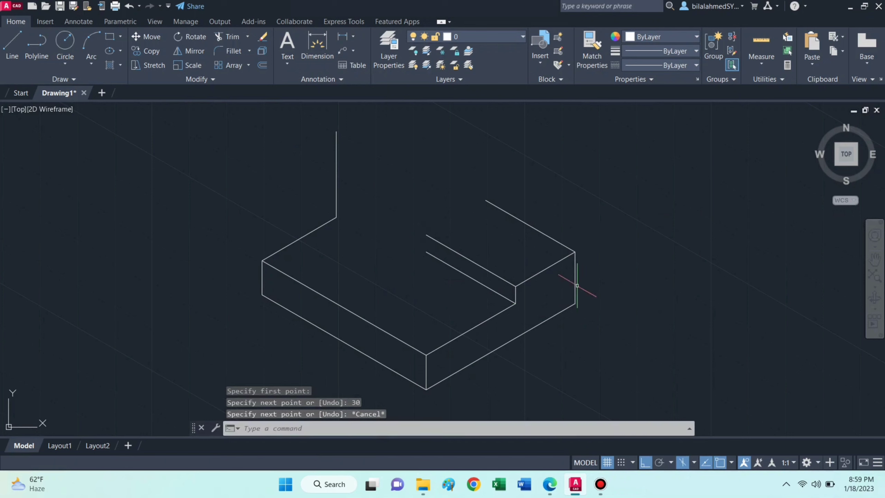
- Close the step's narrow face with a vertical line joining the far ends of its two parallel 30-unit edges
key("Return")
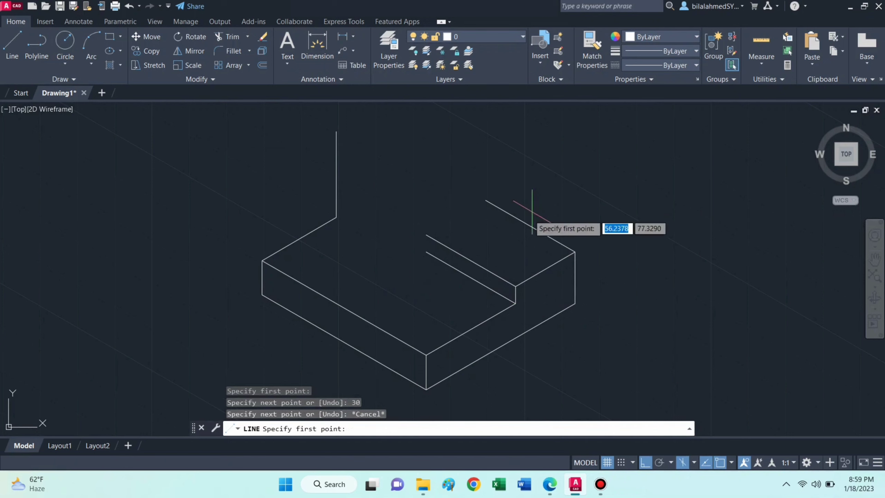
left_click(426, 237)
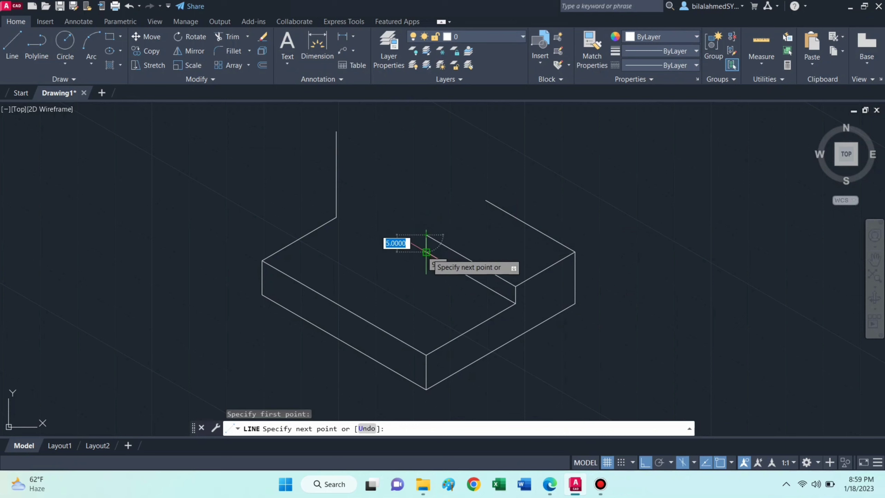
left_click(426, 251)
key("Escape")
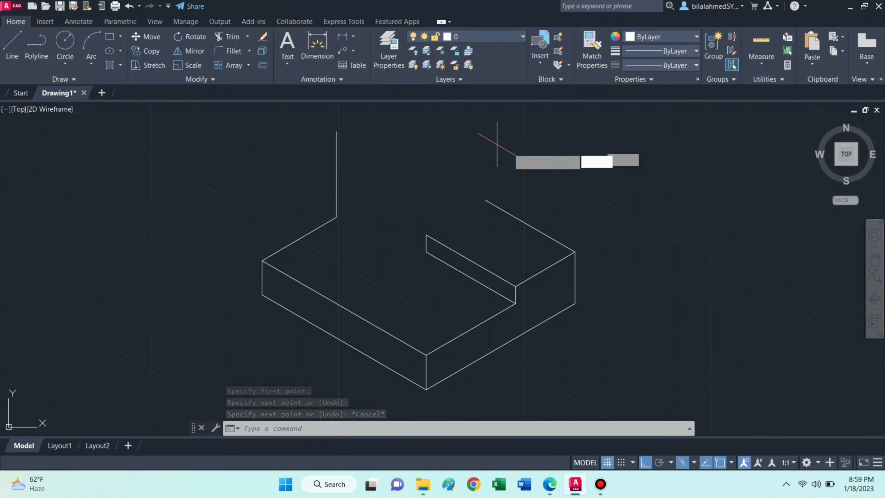
- From the far end of the raised step's rear 30-unit edge, draw a line 20 units straight up and 25 units at 150°
left_click(11, 46)
left_click(485, 201)
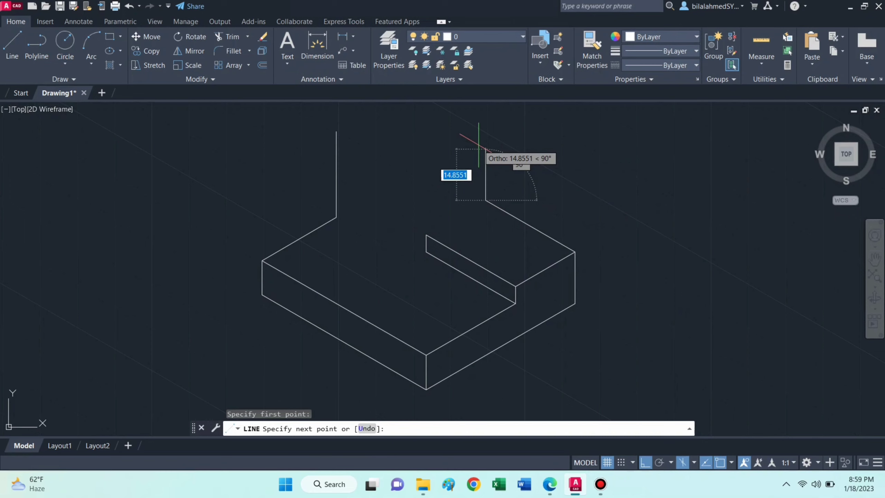
type("20")
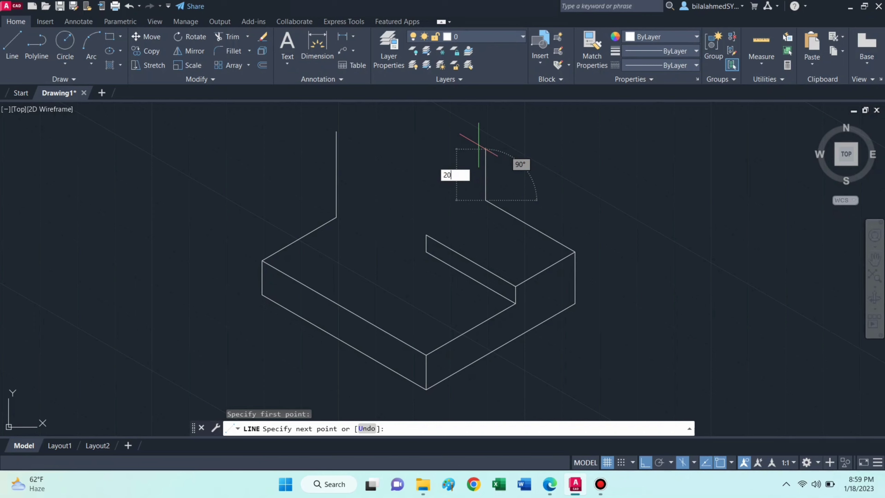
key("Return")
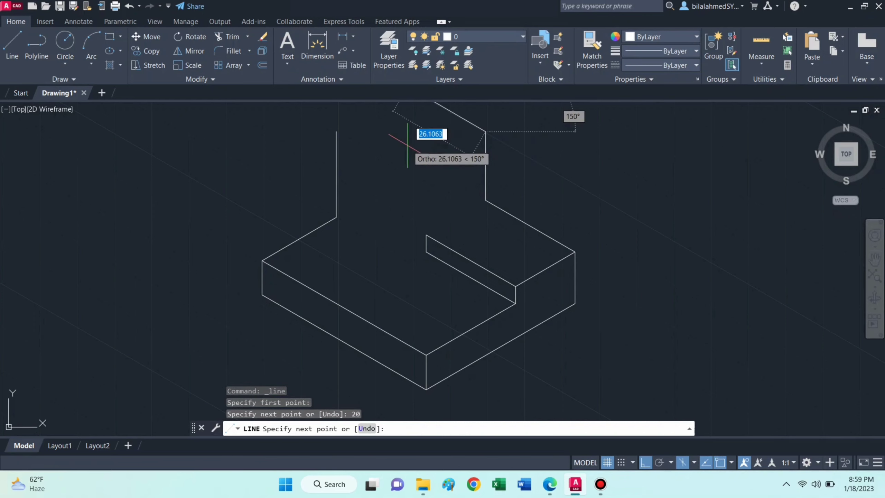
scroll(458, 134, "down", 3)
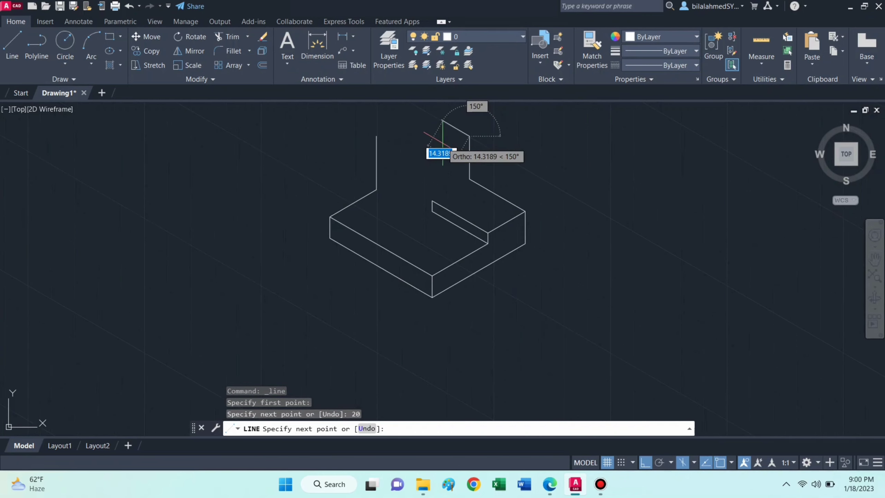
middle_click_drag(453, 136, 461, 208)
scroll(460, 208, "up", 2)
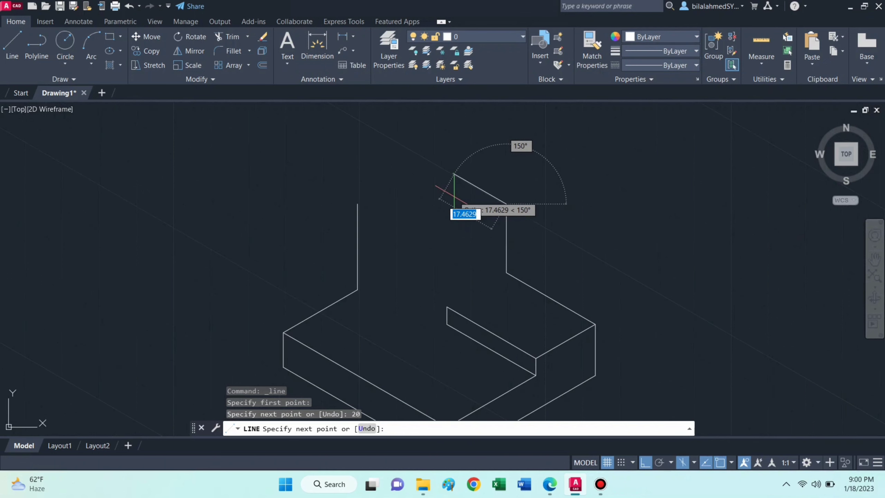
type("25")
key("Return")
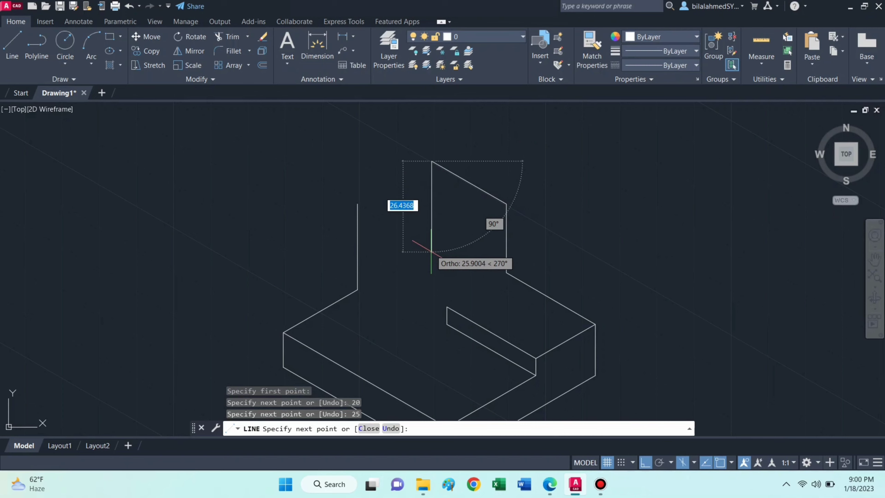
mouse_move(431, 251)
middle_mouse_down()
mouse_move(428, 203)
mouse_move(429, 217)
middle_mouse_up()
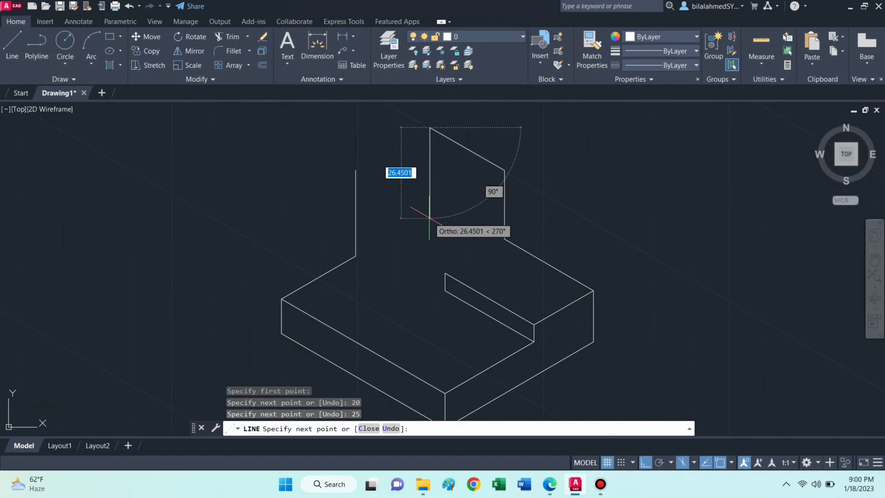
key("Escape")
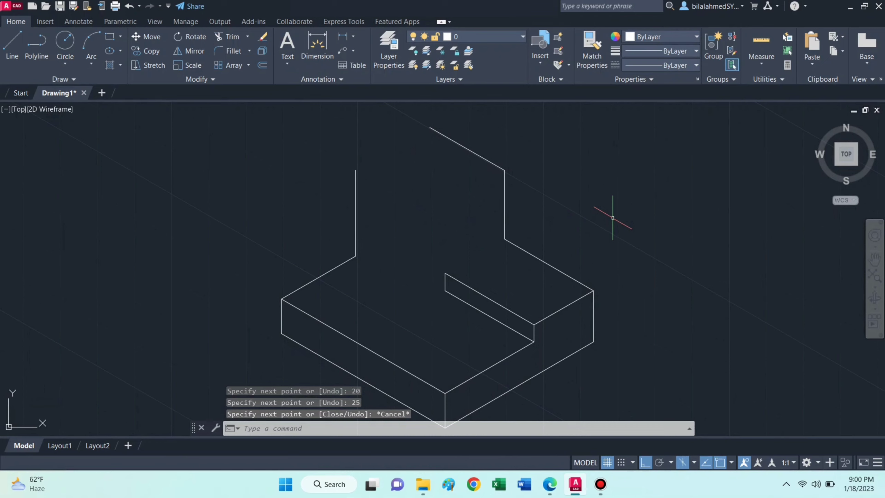
- Switch to the right isoplane and close the raised step's top face with a line joining its two inner corners
scroll(613, 231, "down", 3)
scroll(656, 257, "up", 3)
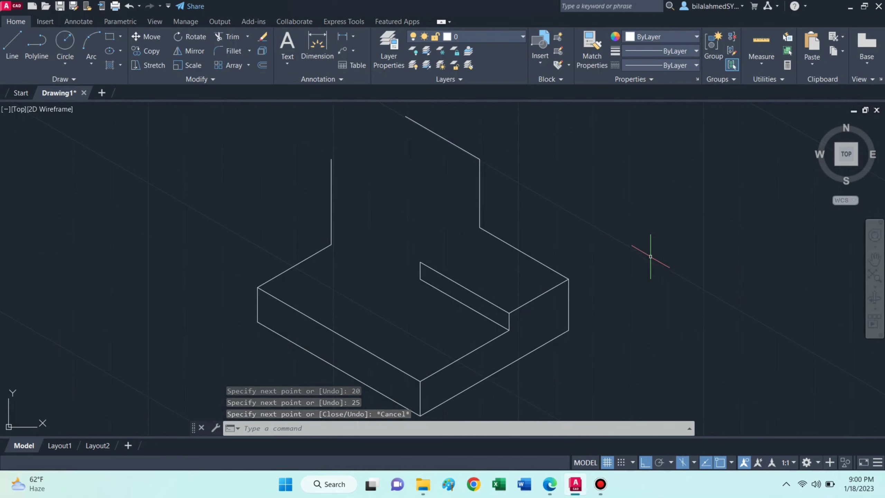
scroll(625, 247, "up", 1)
scroll(630, 261, "down", 1)
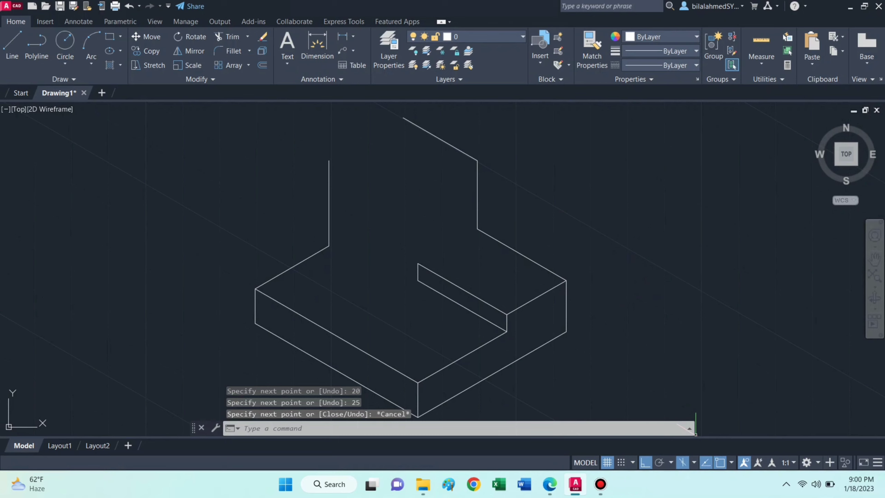
left_click(695, 462)
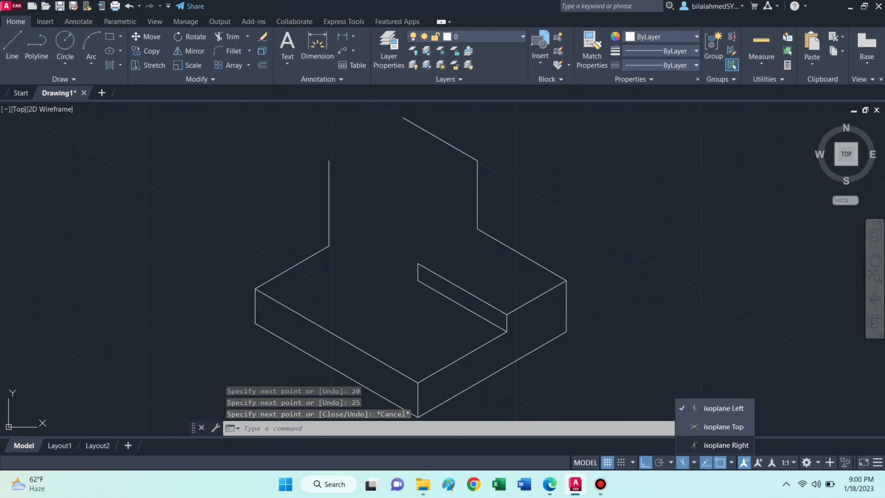
left_click(724, 445)
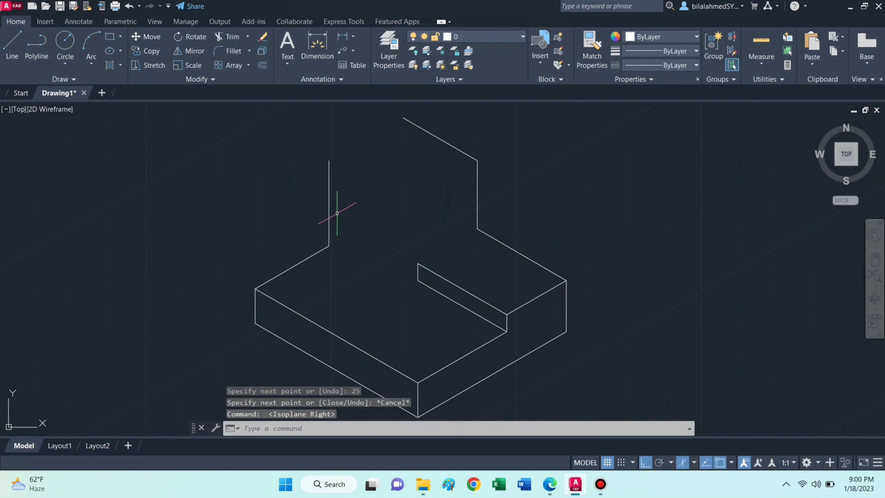
left_click(12, 45)
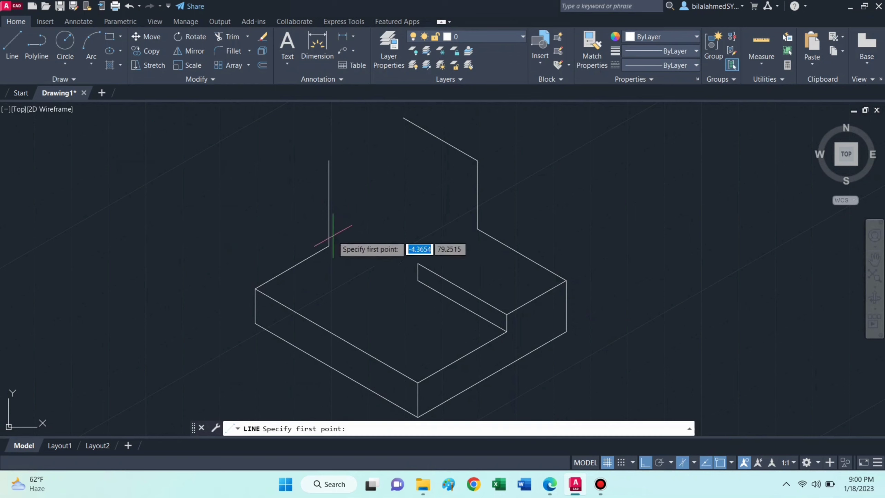
left_click(418, 264)
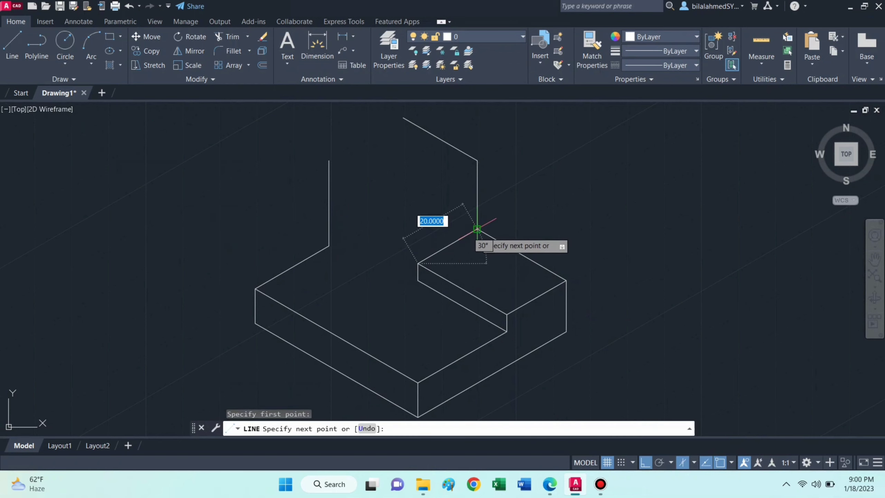
left_click(477, 229)
key("Escape")
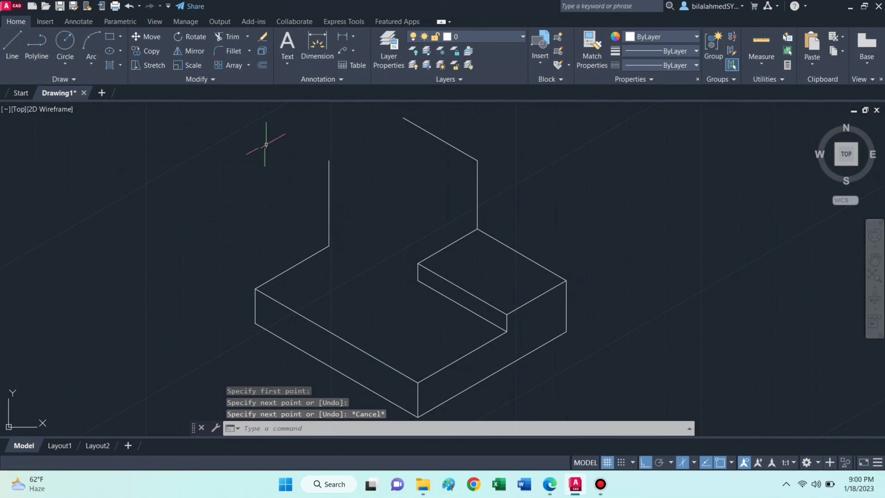
- From the upright edge's top corner, draw connected lines 25 units down-left along the 30° axis, 25 units straight down, and to the small step's lower inner corner
type("l")
key("Return")
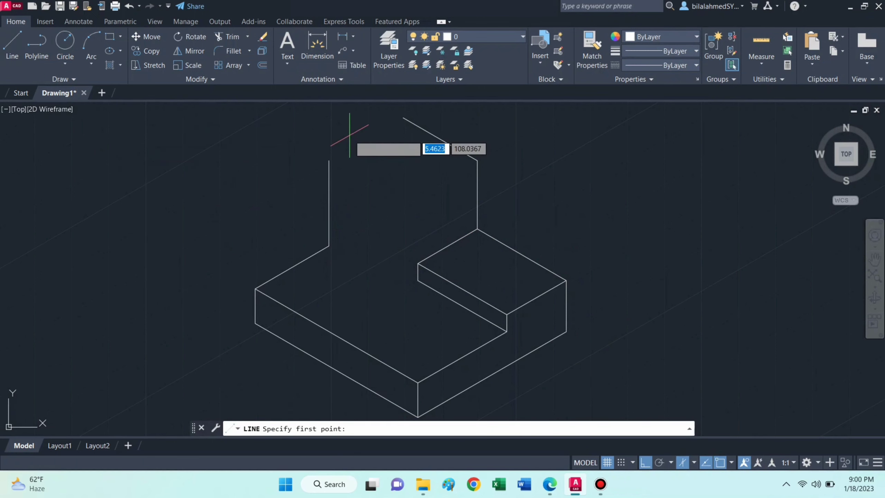
left_click(477, 160)
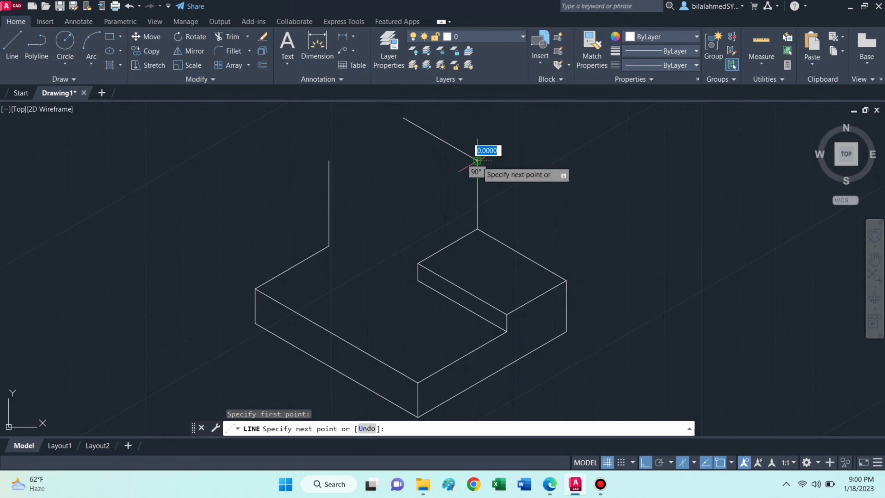
type("25")
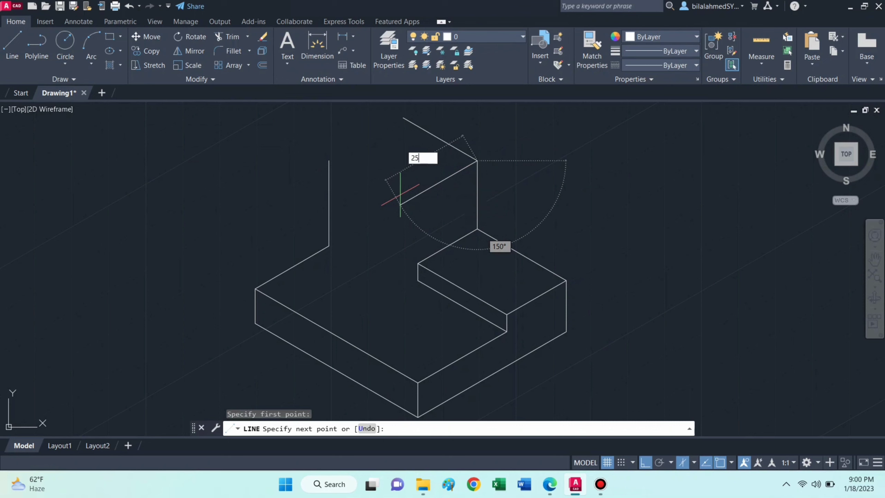
key("Return")
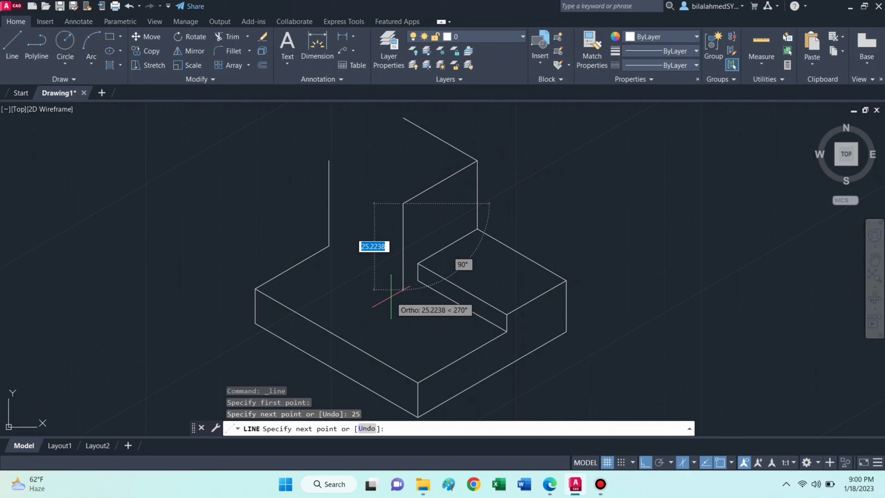
type("25")
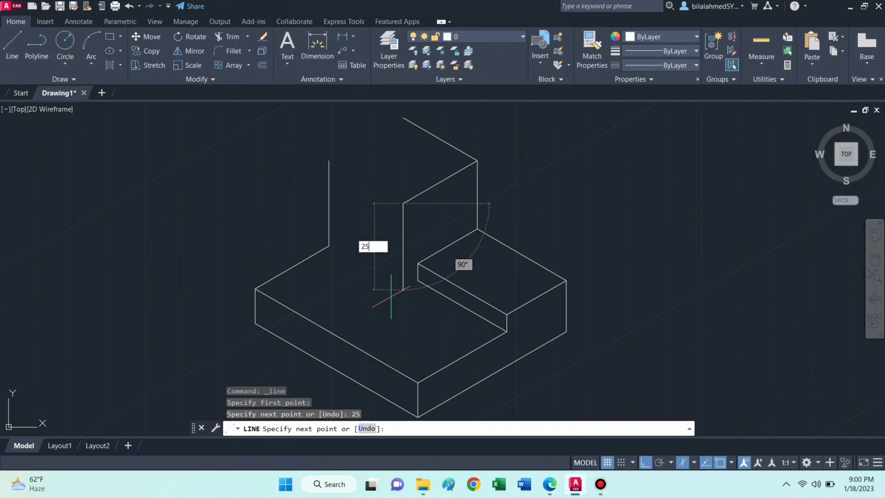
type("25")
key("Return")
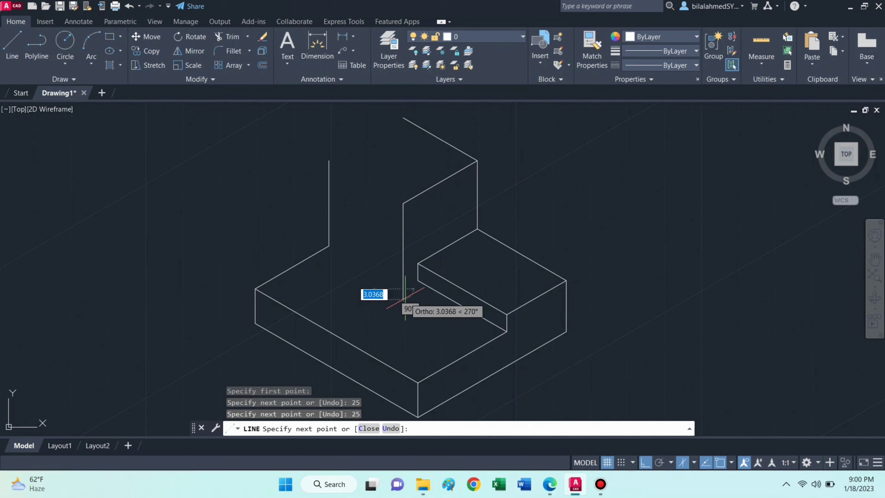
left_click(417, 280)
key("Escape")
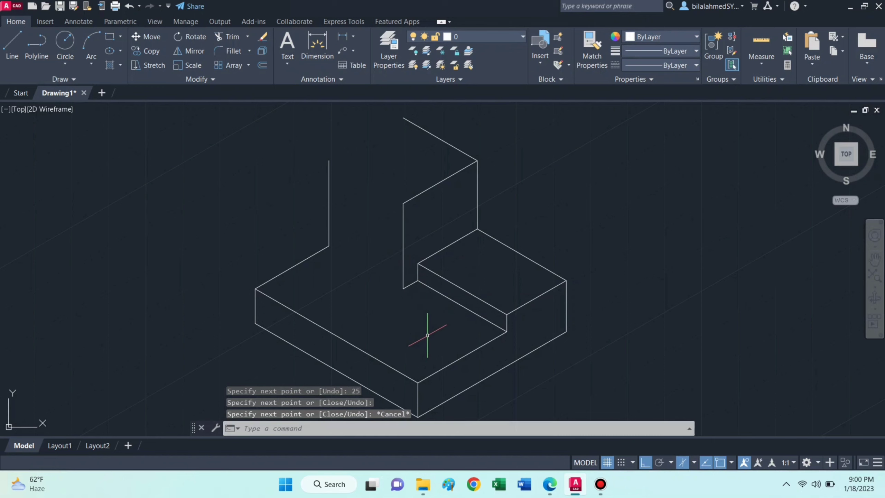
- Complete the cube's top face with lines joining its left corner to the rear corner and to the front corner
key("Return")
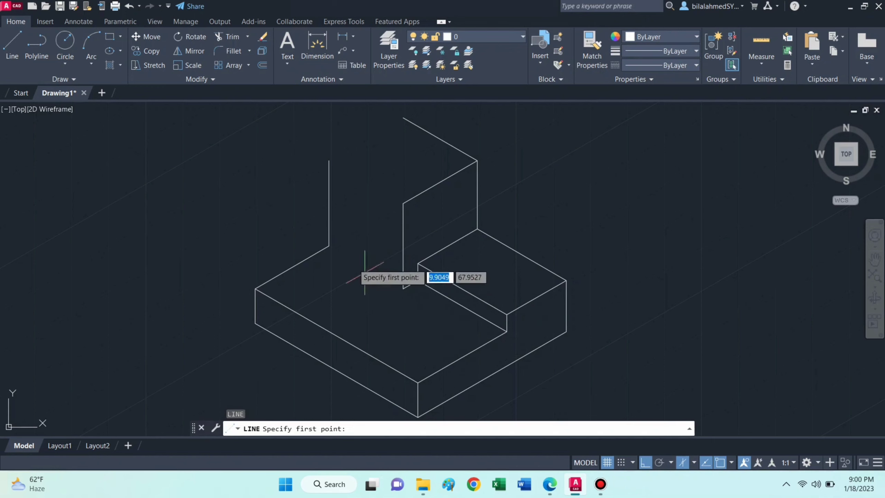
left_click(329, 160)
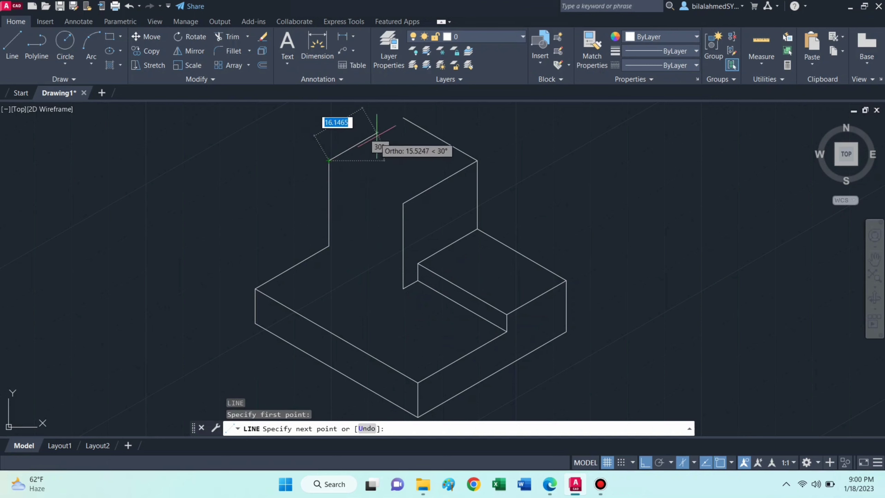
left_click(403, 118)
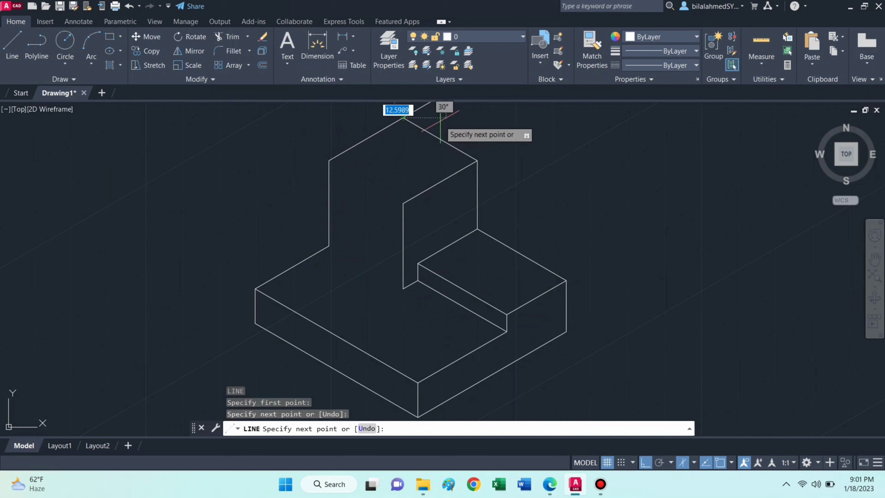
key("Escape")
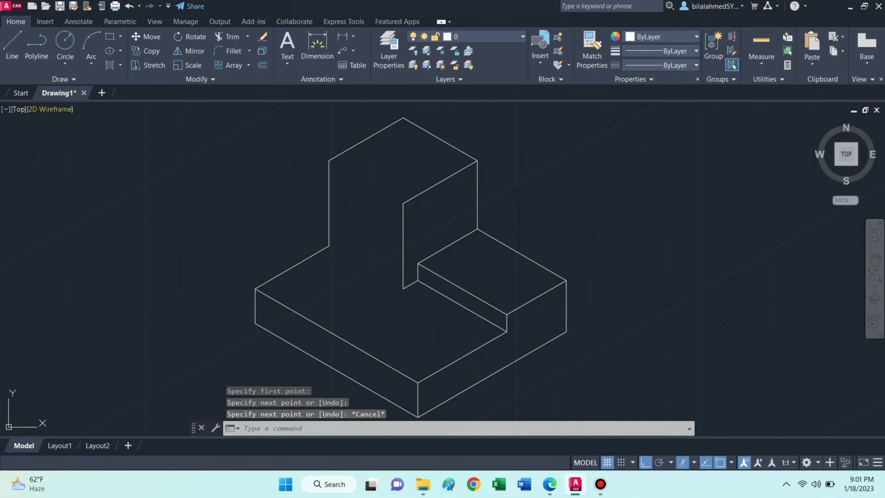
left_click(12, 46)
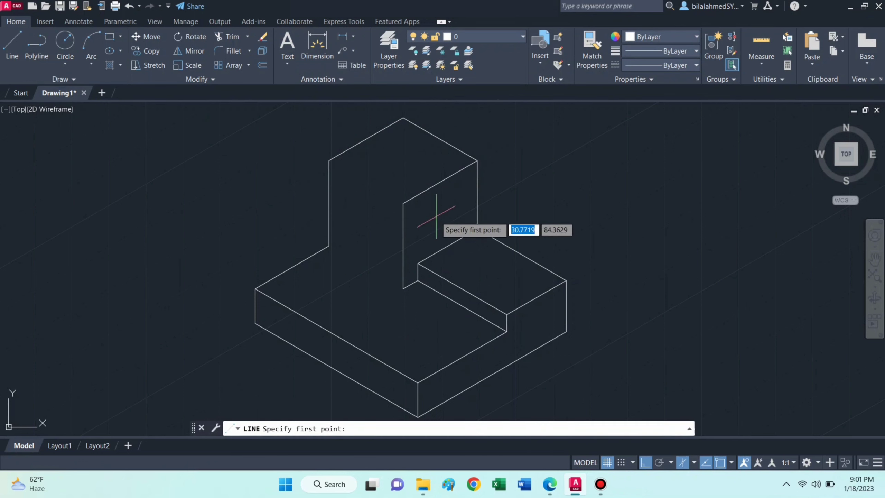
left_click(403, 203)
left_click(329, 161)
key("Escape")
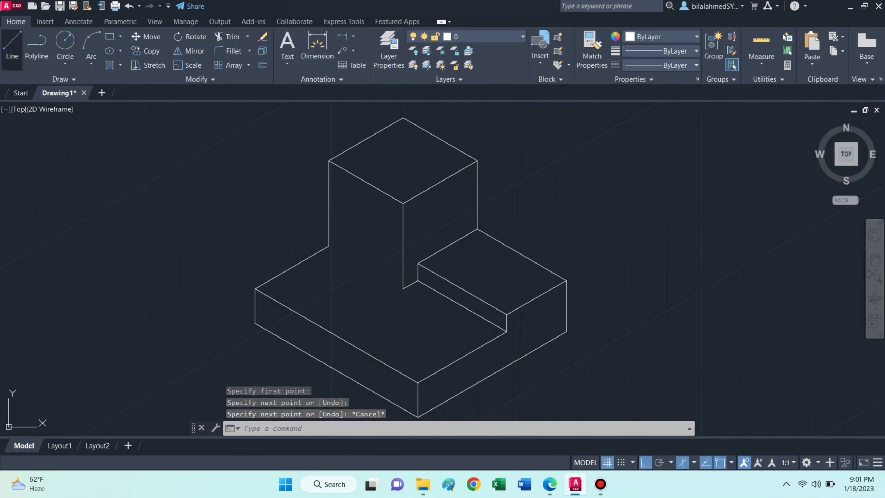
- Close the cube's left face with a line along the base joining the lower ends of its two vertical edges
left_click(12, 45)
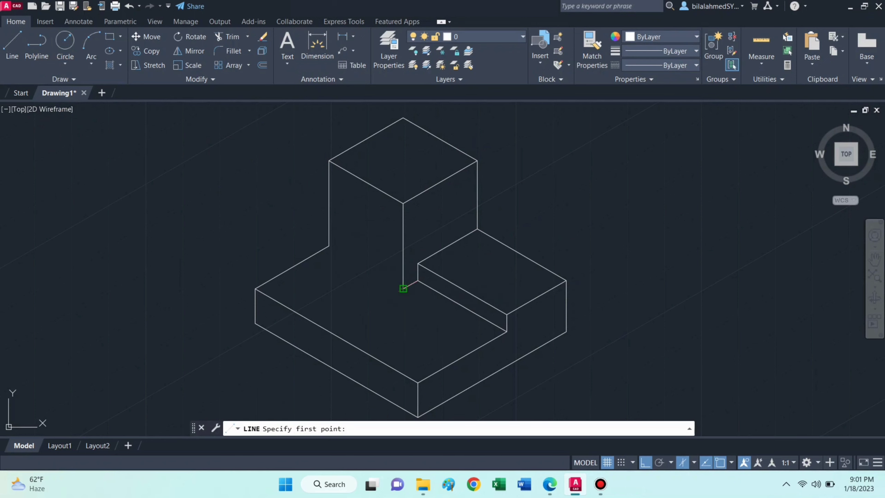
left_click(403, 288)
left_click(329, 246)
key("Escape")
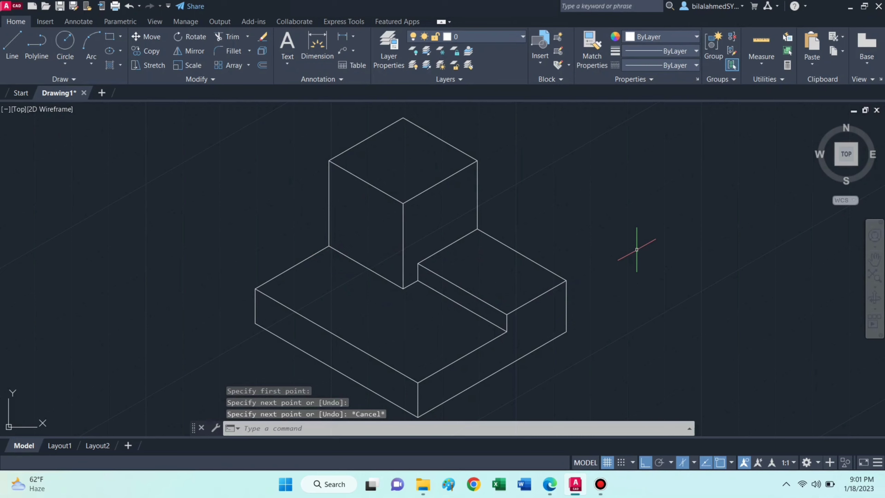
scroll(636, 249, "down", 2)
scroll(638, 243, "up", 2)
mouse_move(638, 243)
middle_mouse_down()
mouse_move(620, 228)
mouse_move(608, 245)
middle_mouse_up()
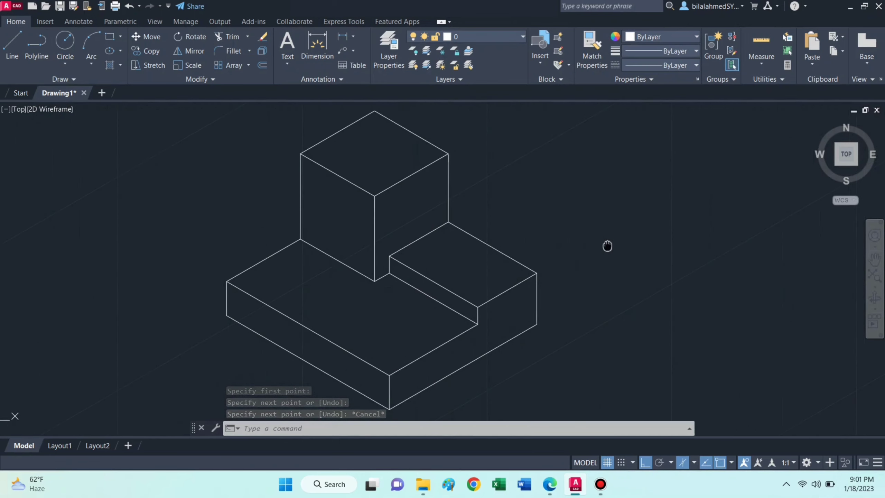